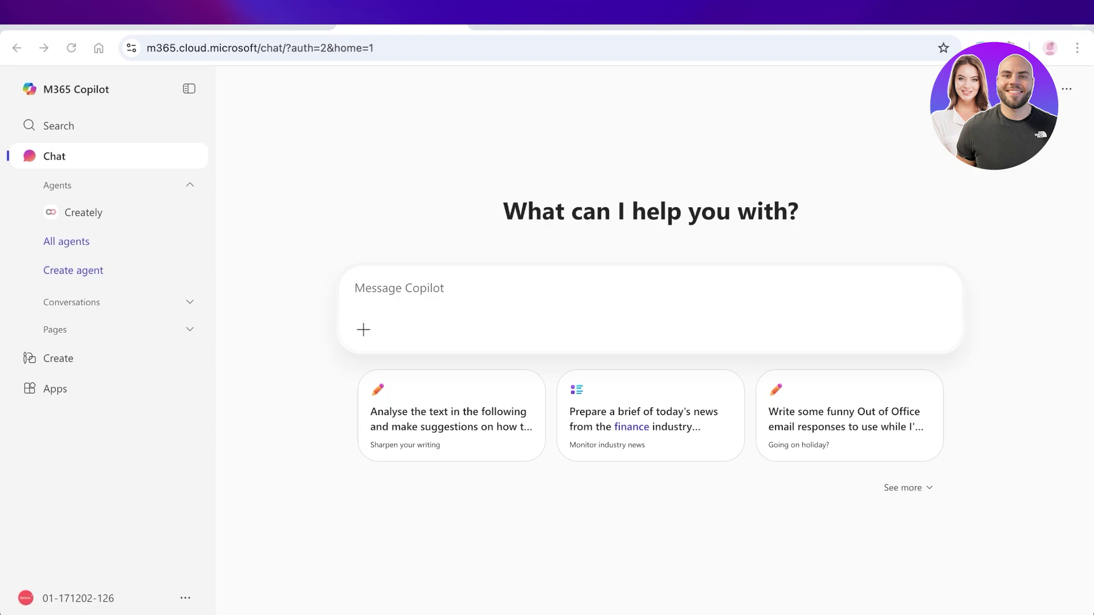
click(399, 288)
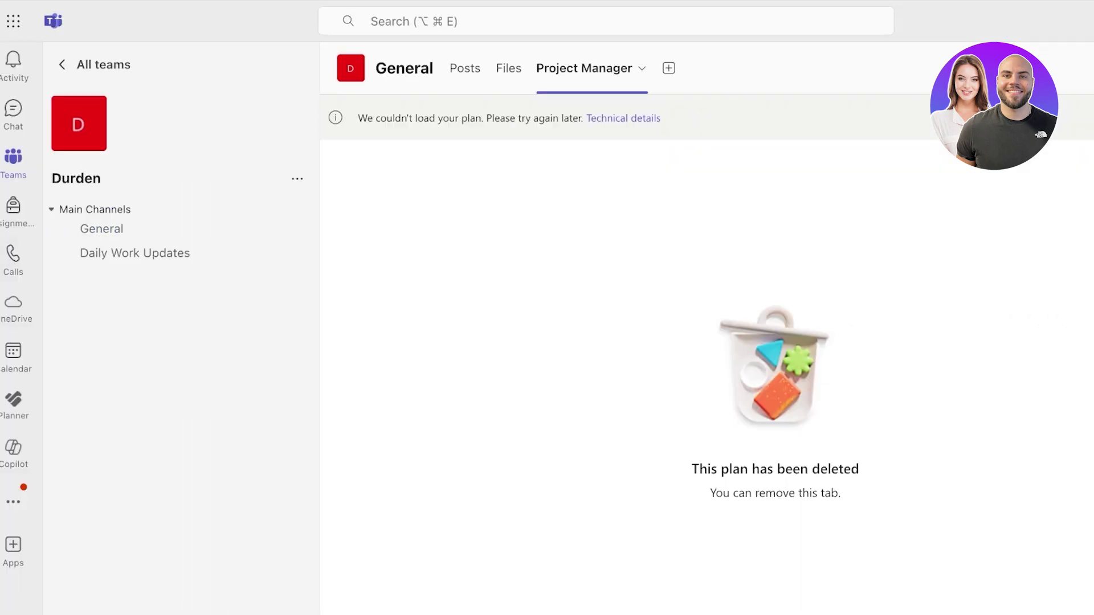
click(14, 109)
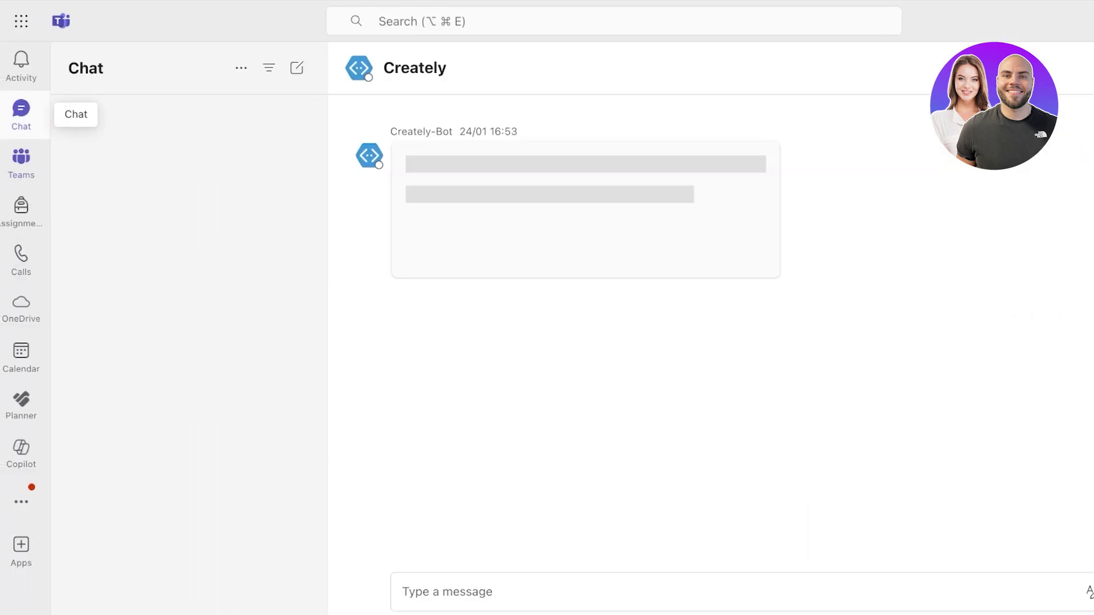
click(21, 158)
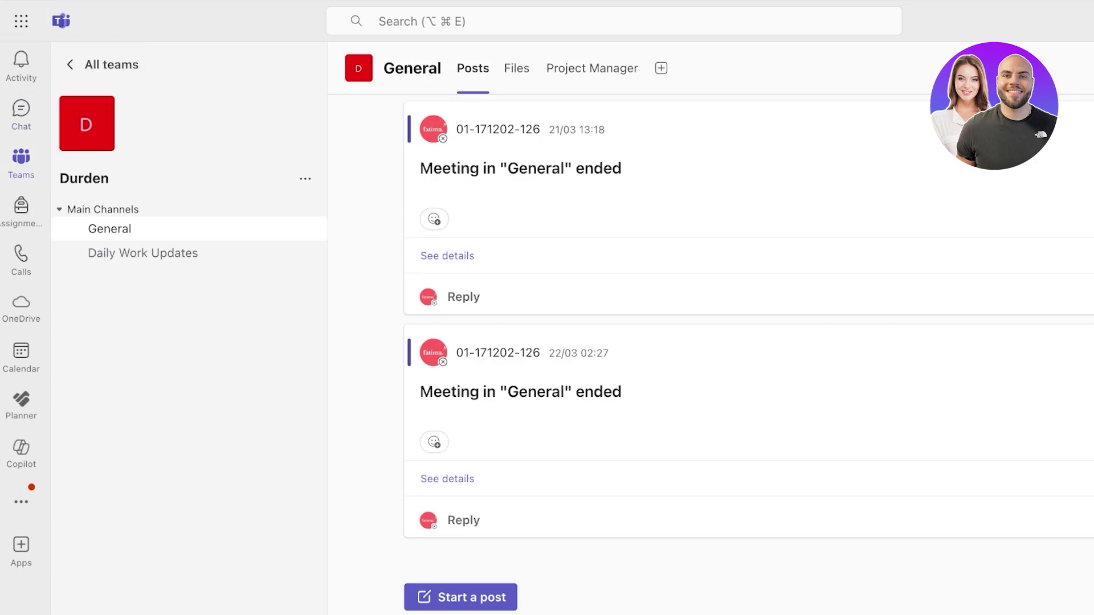
click(21, 21)
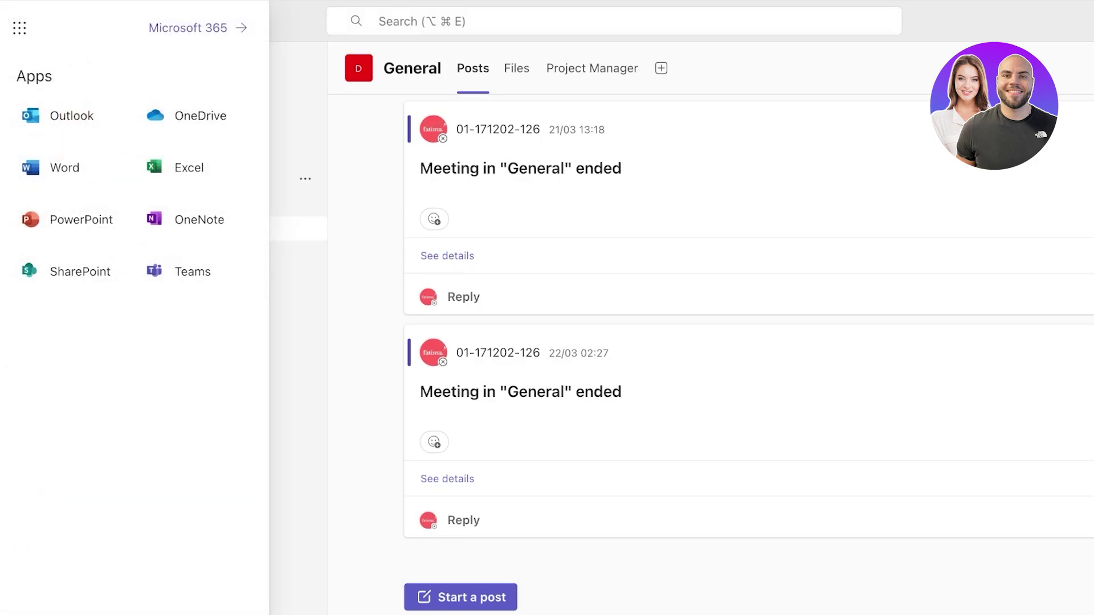
click(20, 27)
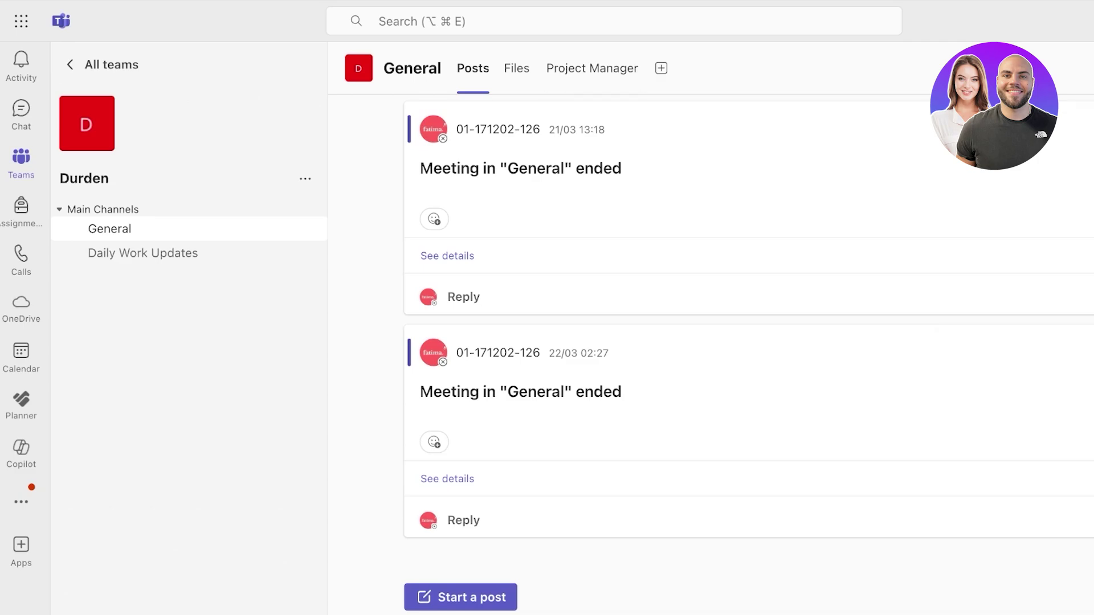
click(143, 253)
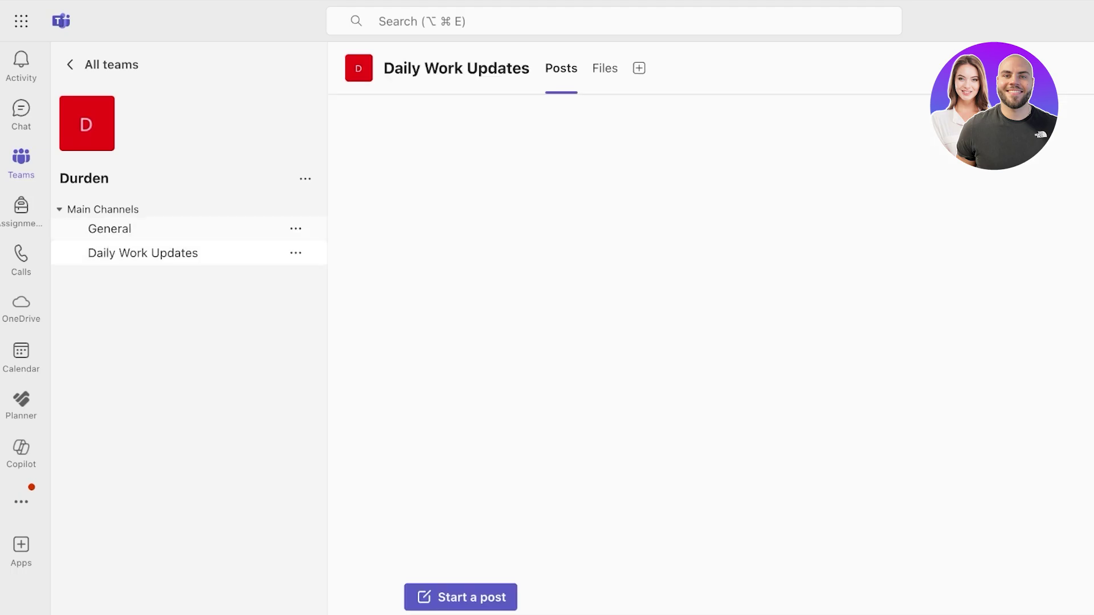
click(305, 178)
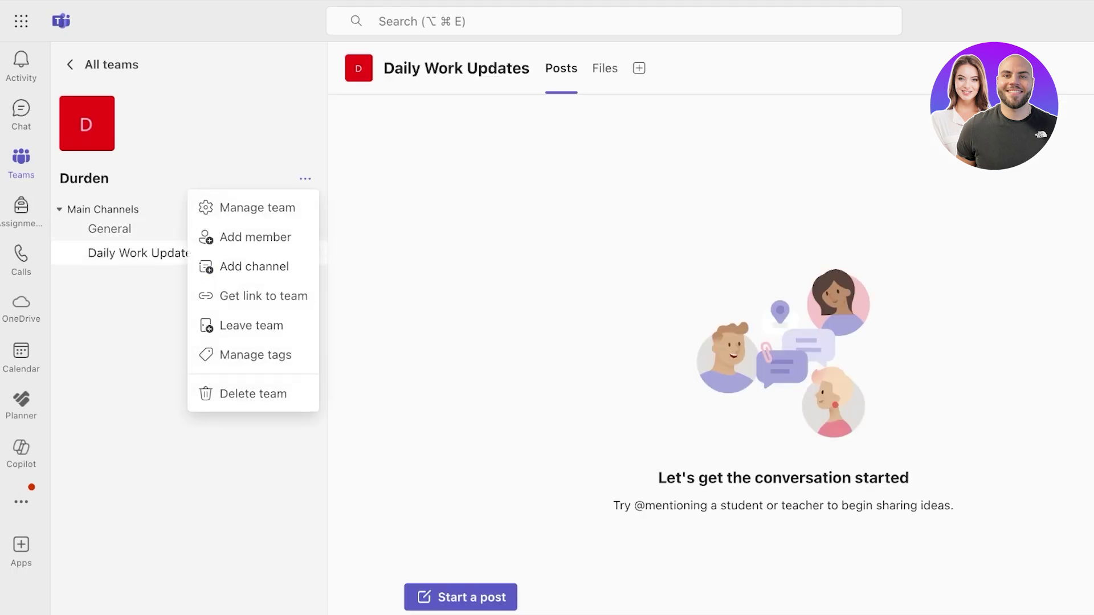
key(Escape)
Add a Loop tab to the Durden team's General channel, keeping the option to post about it in the channel
click(109, 229)
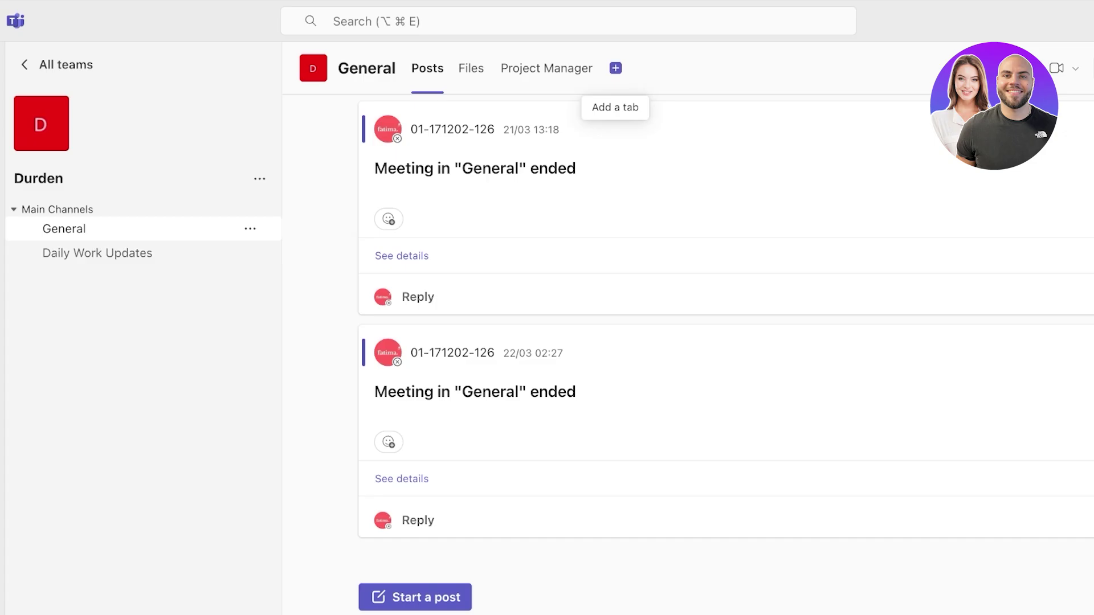
click(615, 68)
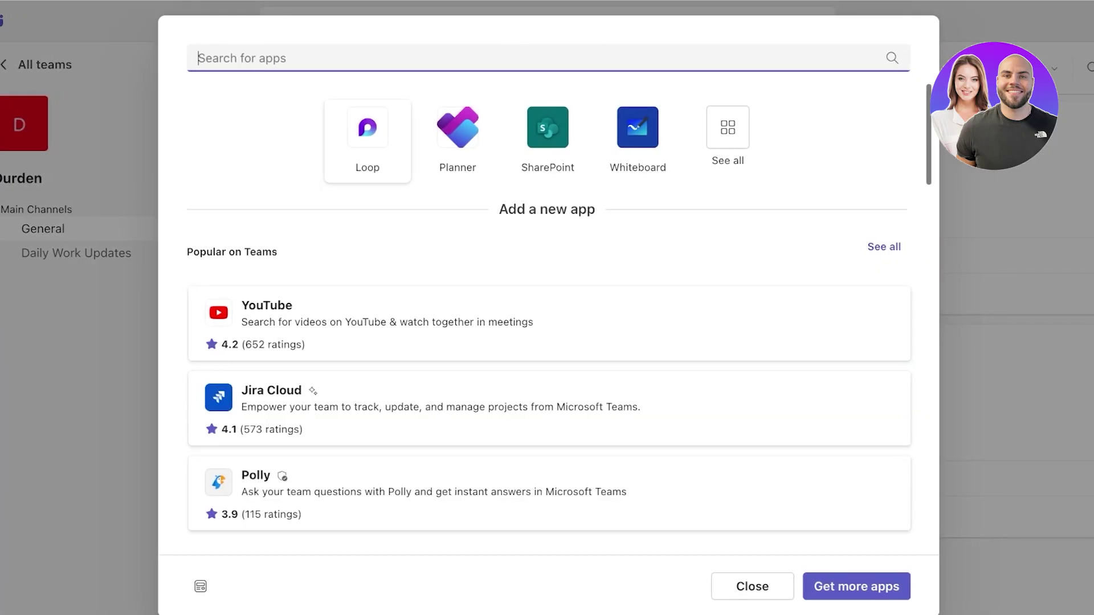
click(368, 128)
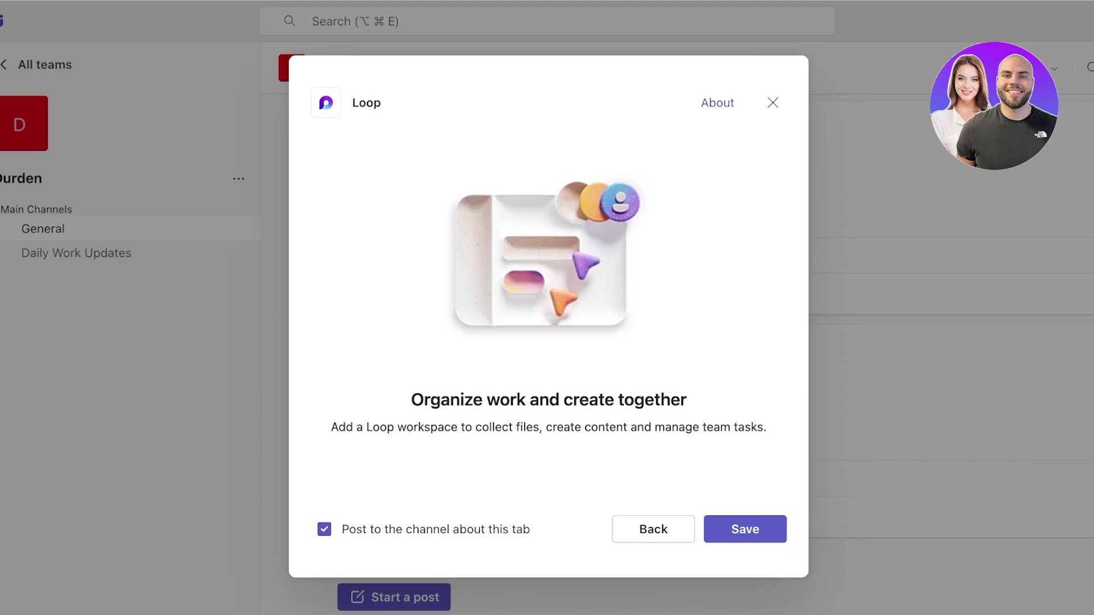
click(745, 529)
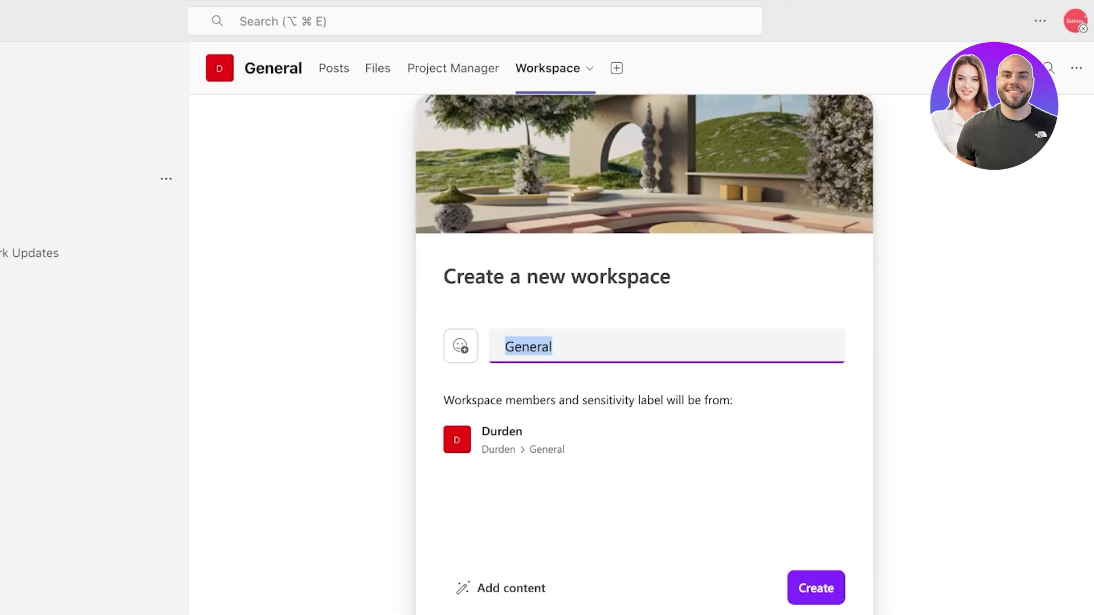
Name the new Loop workspace Durden, give it a grinning smiley icon and create it
key(BackSpace)
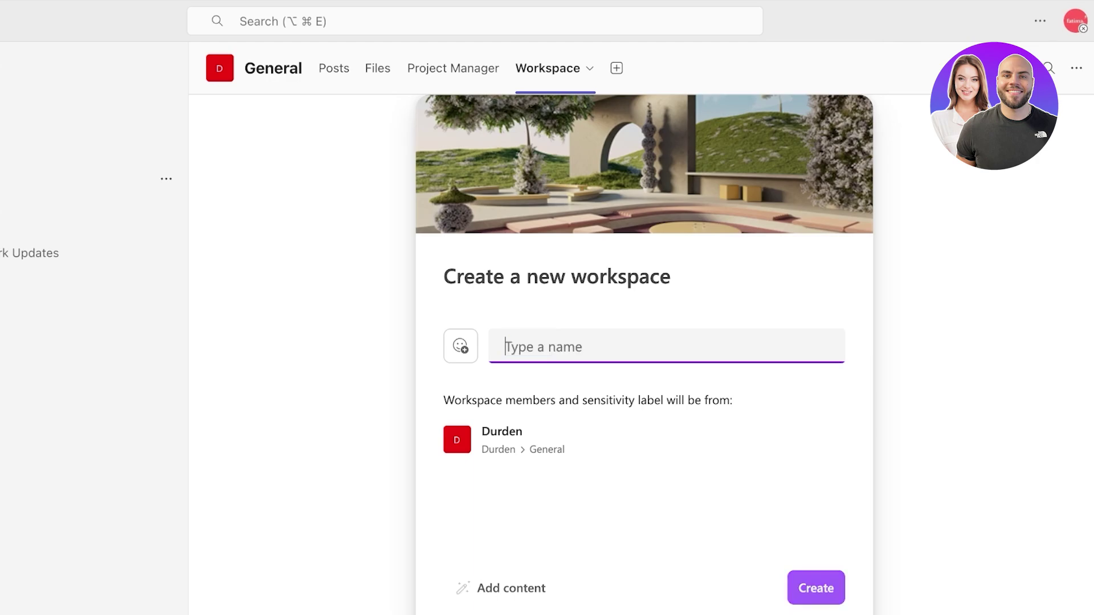
text(Durden)
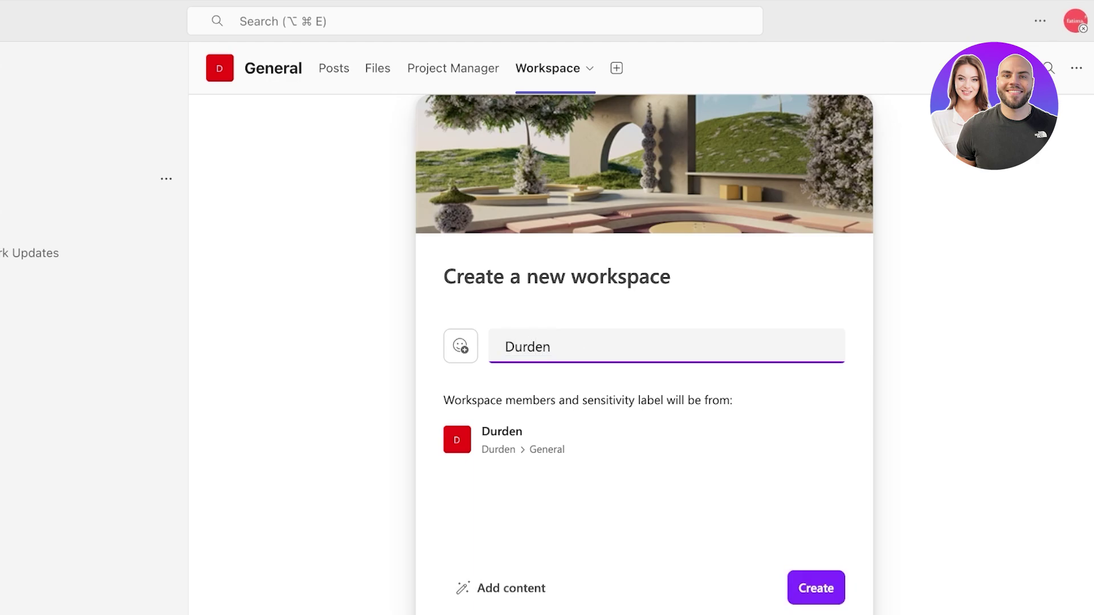
click(461, 346)
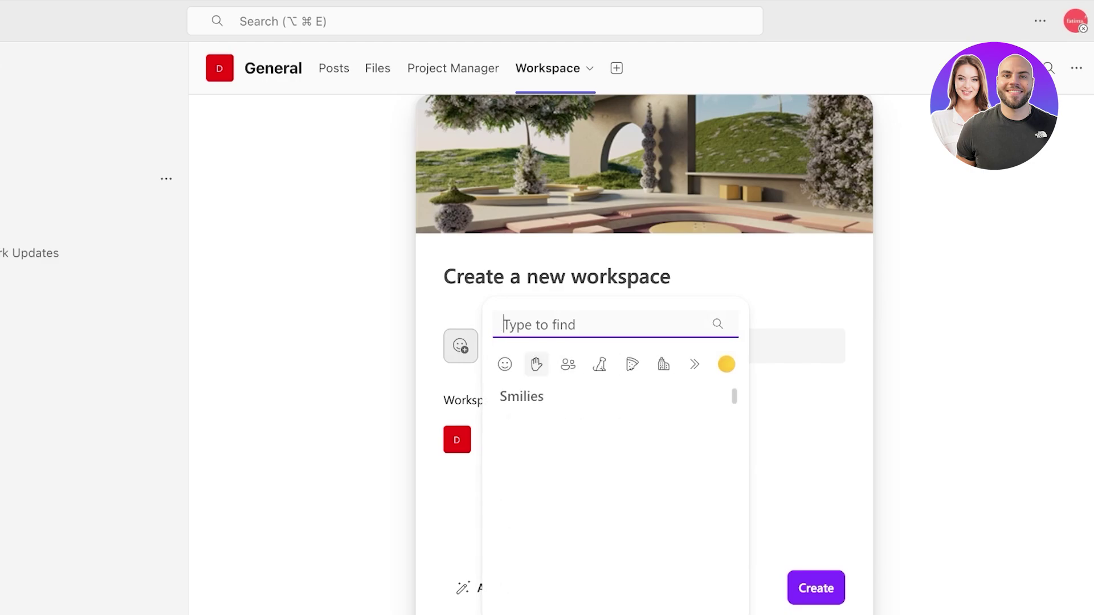
click(515, 428)
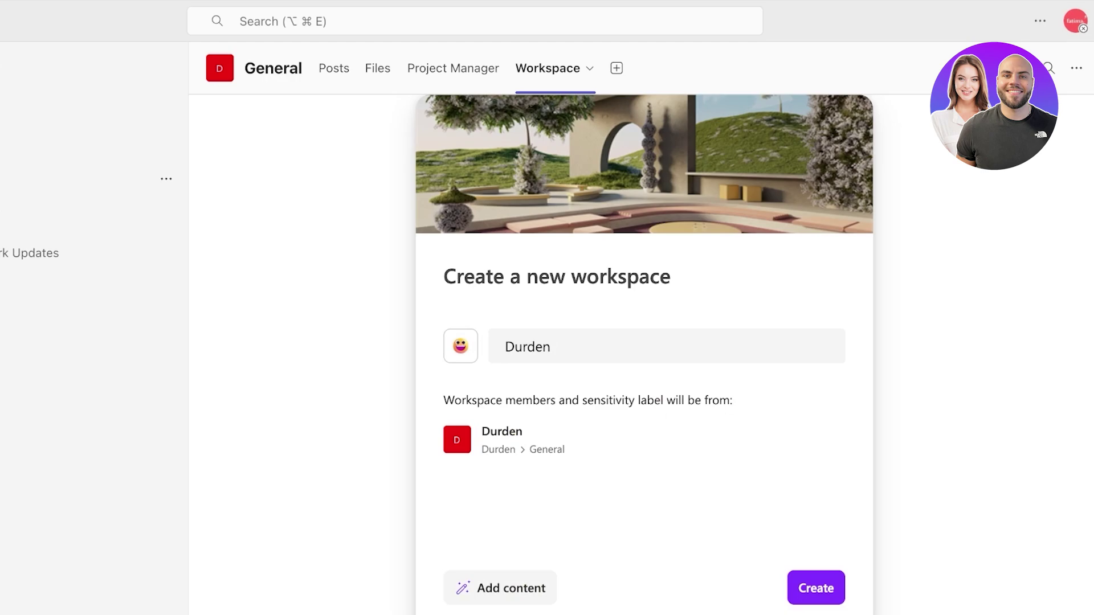
click(816, 588)
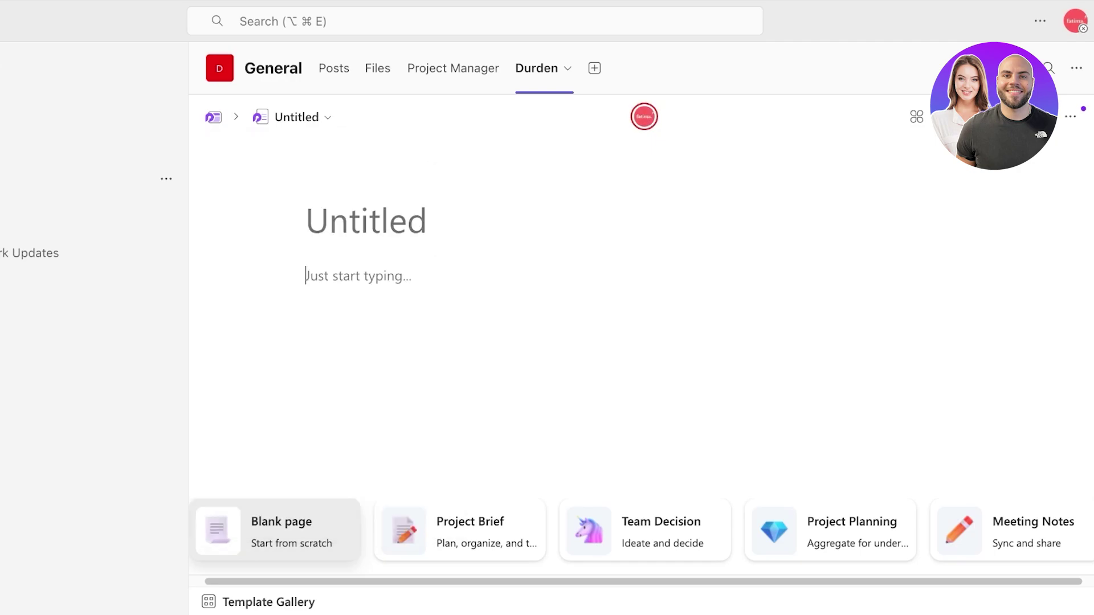
click(409, 241)
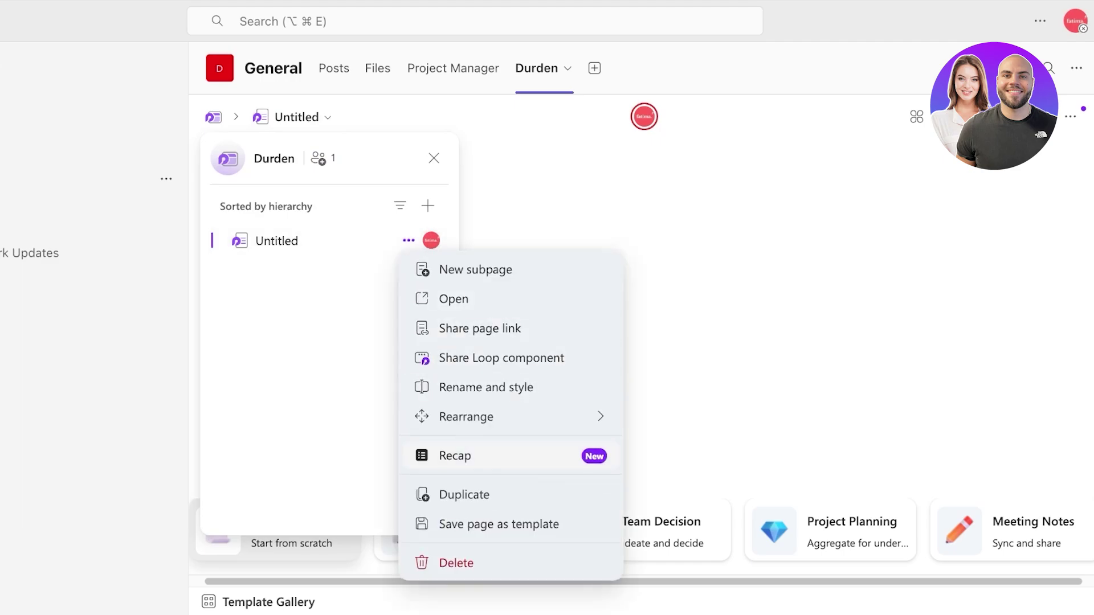
click(297, 241)
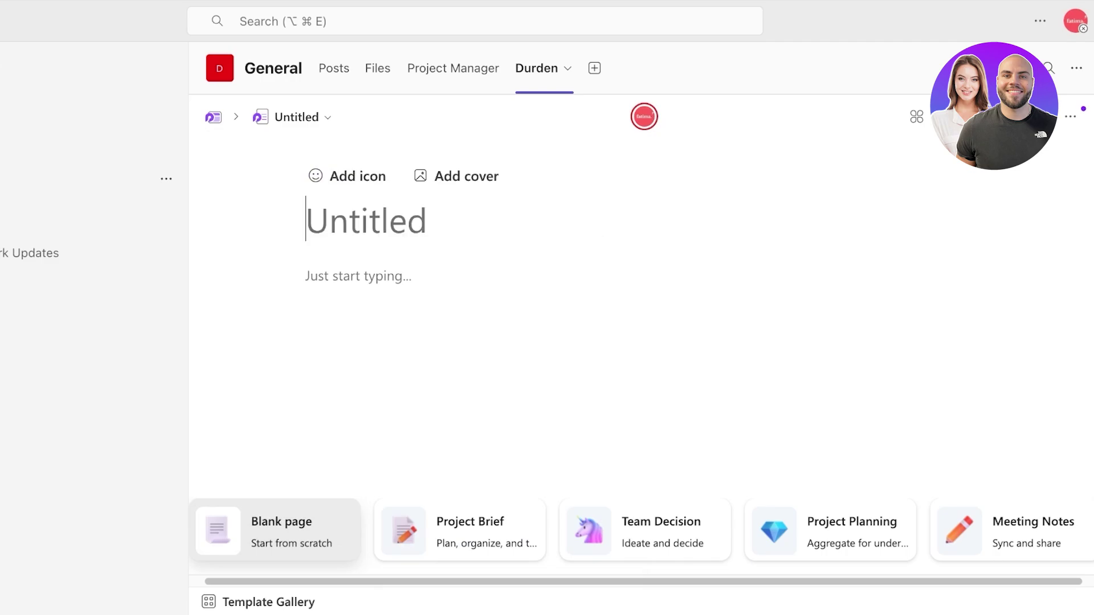
text(Durden P)
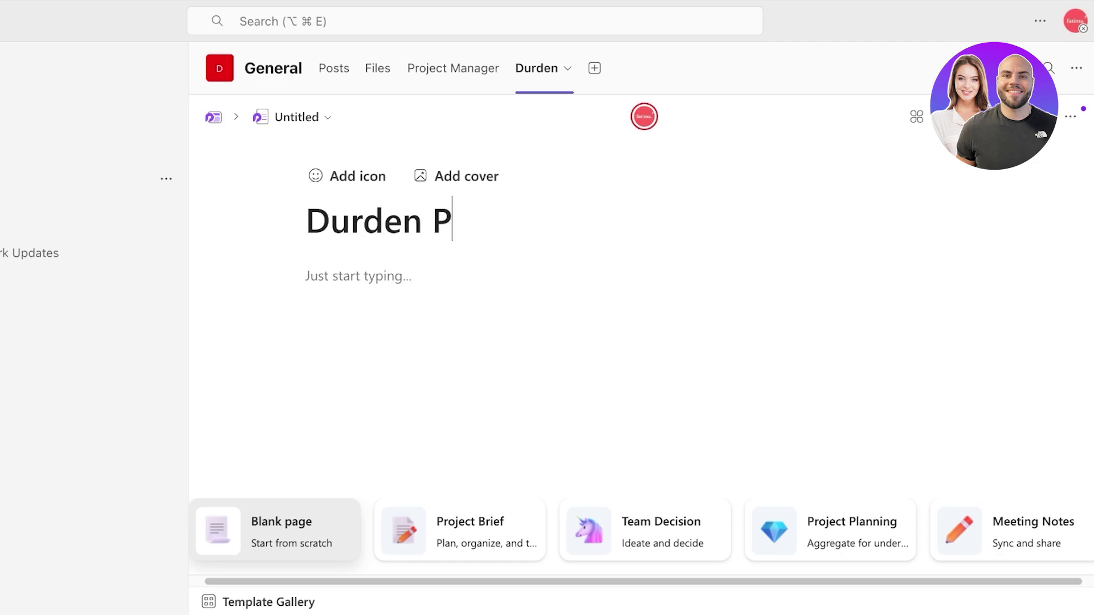
key(BackSpace)
key(BackSpace)
key(BackSpace)
key(BackSpace)
key(BackSpace)
key(BackSpace)
key(BackSpace)
key(BackSpace)
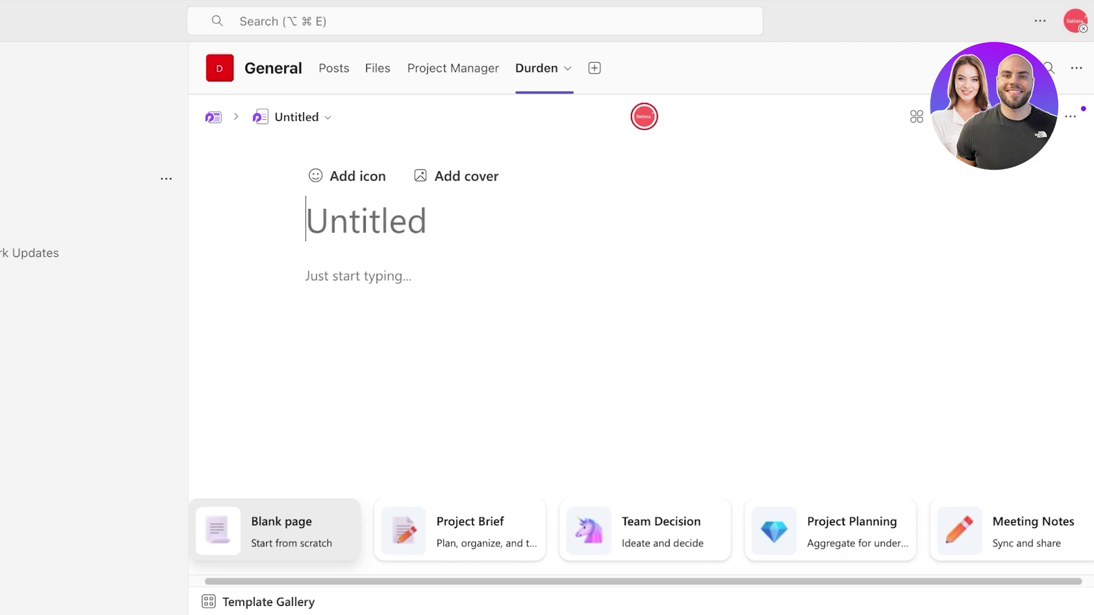
Title the untitled workspace page Brief
text(P)
key(BackSpace)
text(Brief)
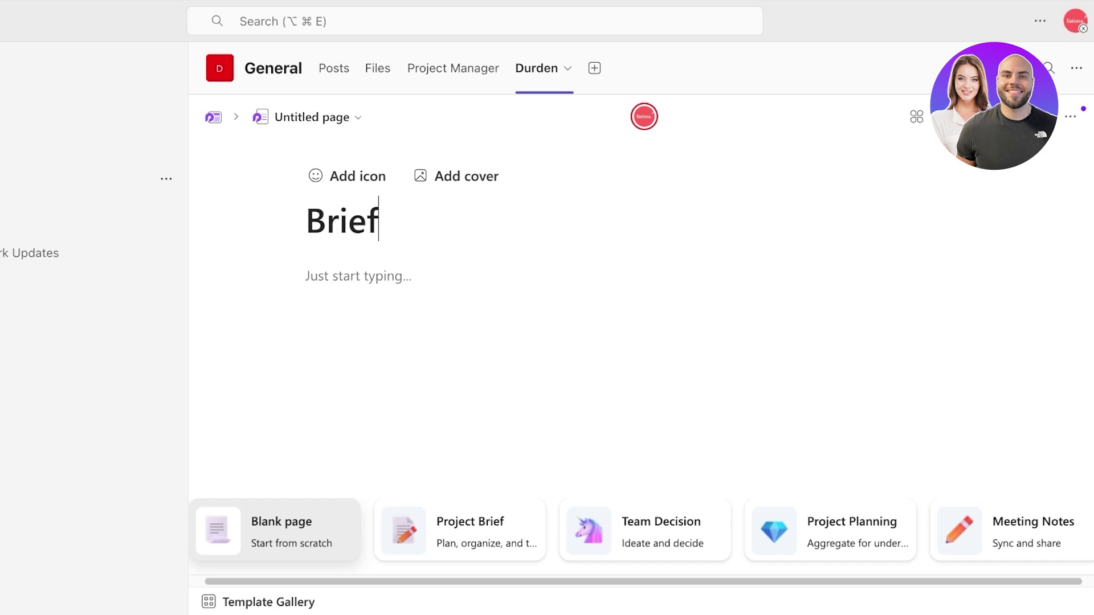
click(358, 276)
Add a second, blank page to the Durden workspace
click(287, 117)
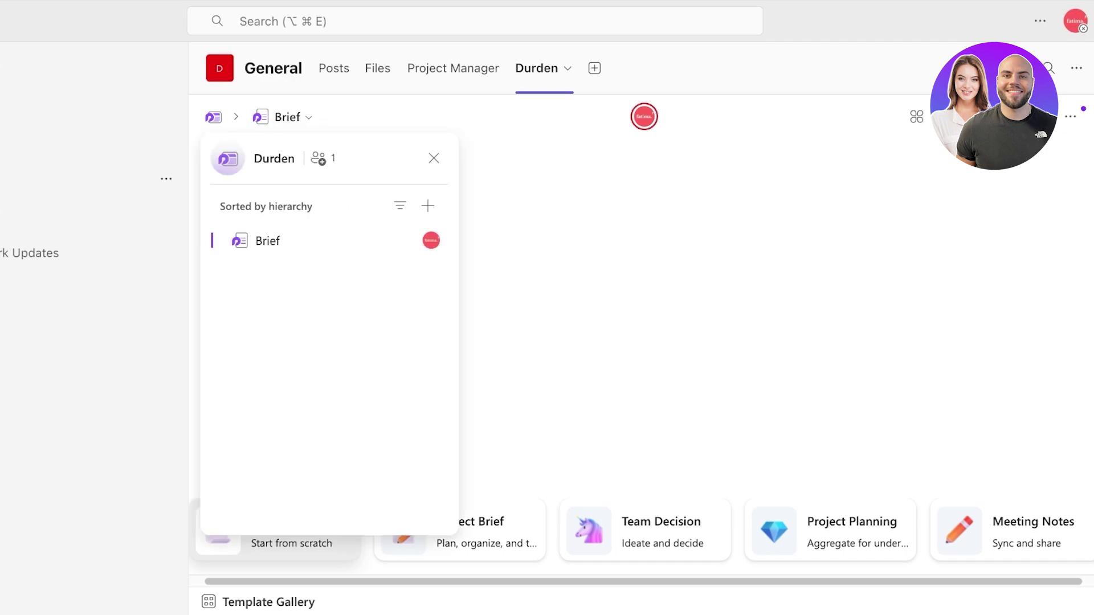
click(427, 206)
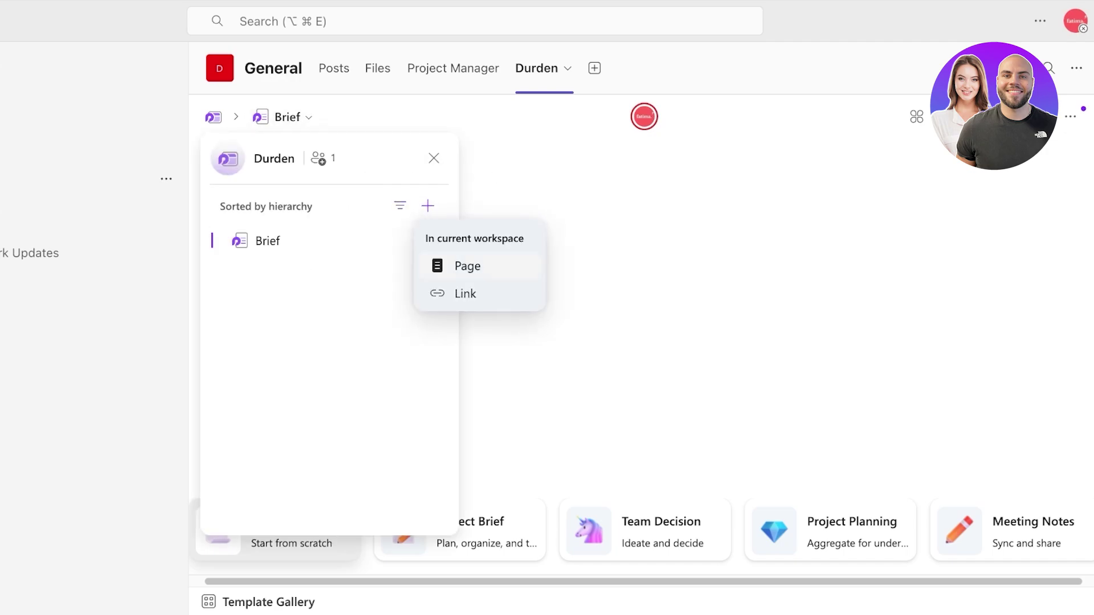
click(468, 266)
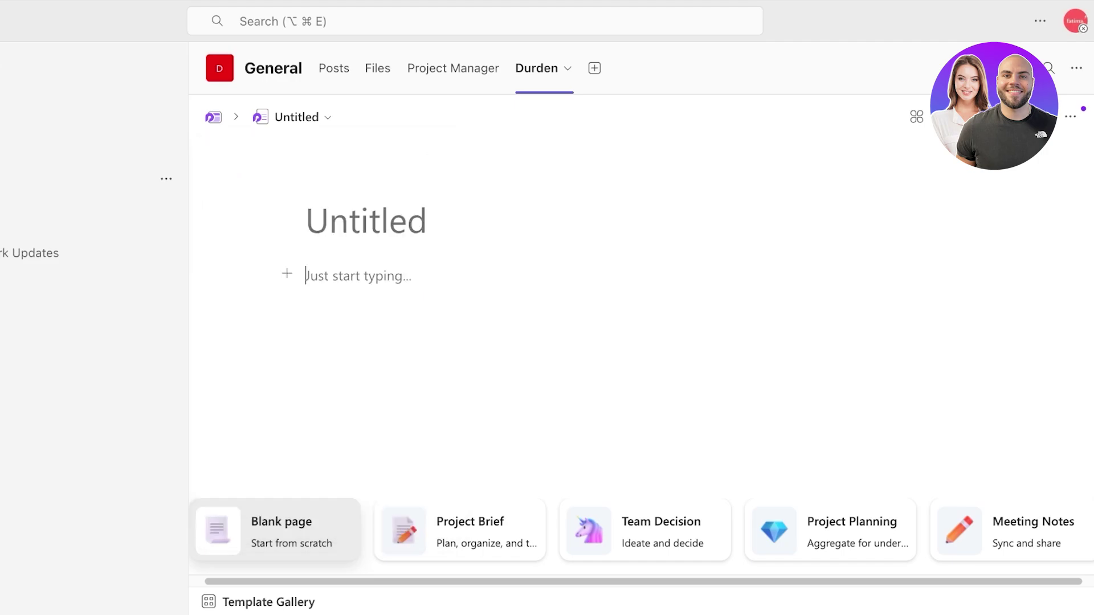
Expand the Durden tab to the full view and restore it to its normal size
click(566, 68)
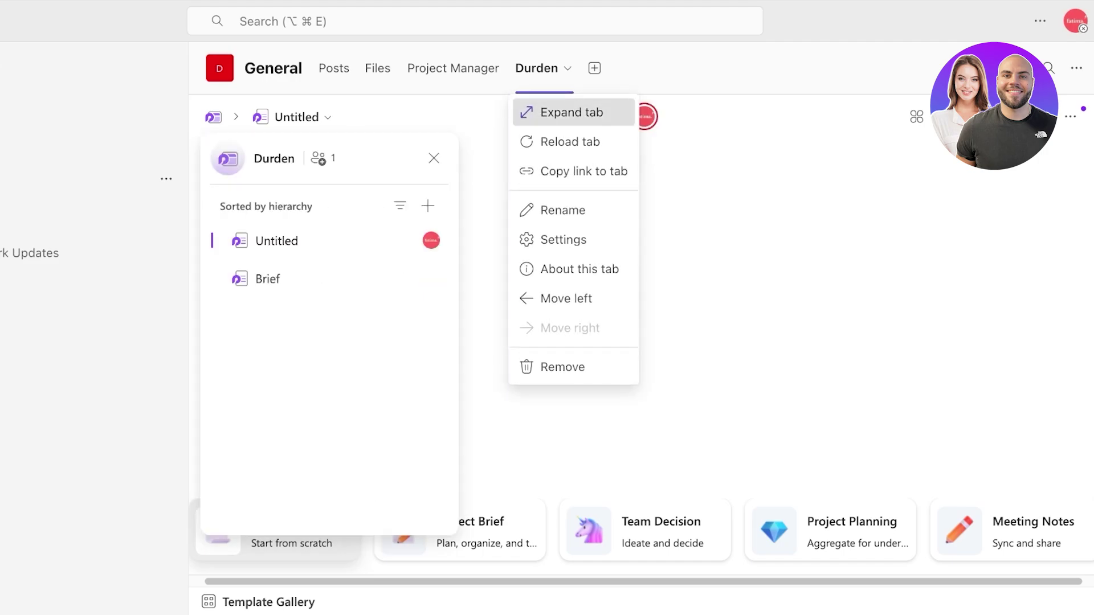
click(564, 112)
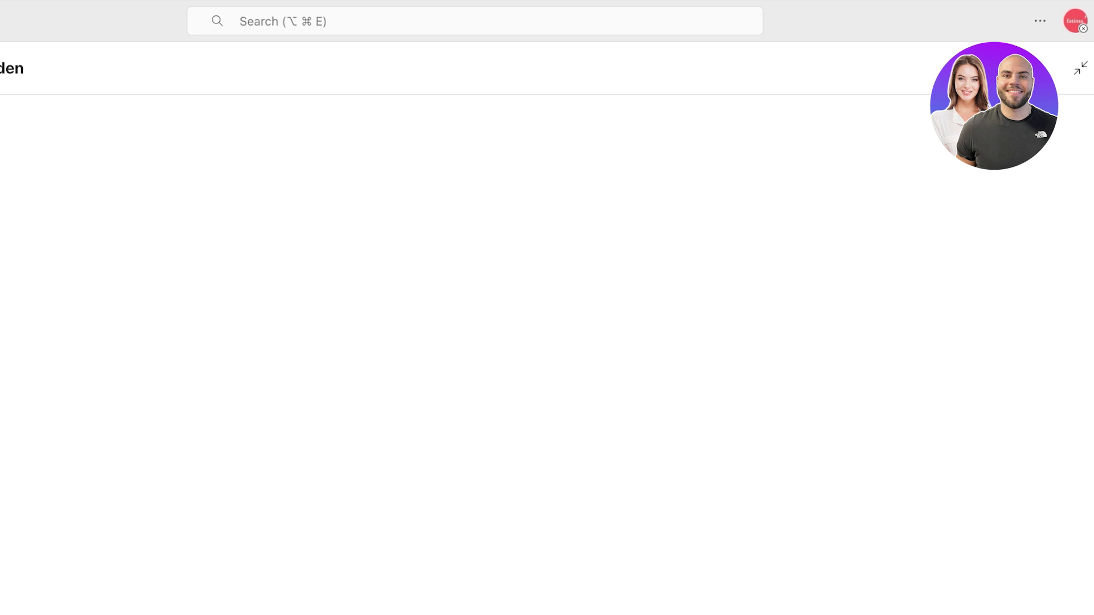
click(1081, 69)
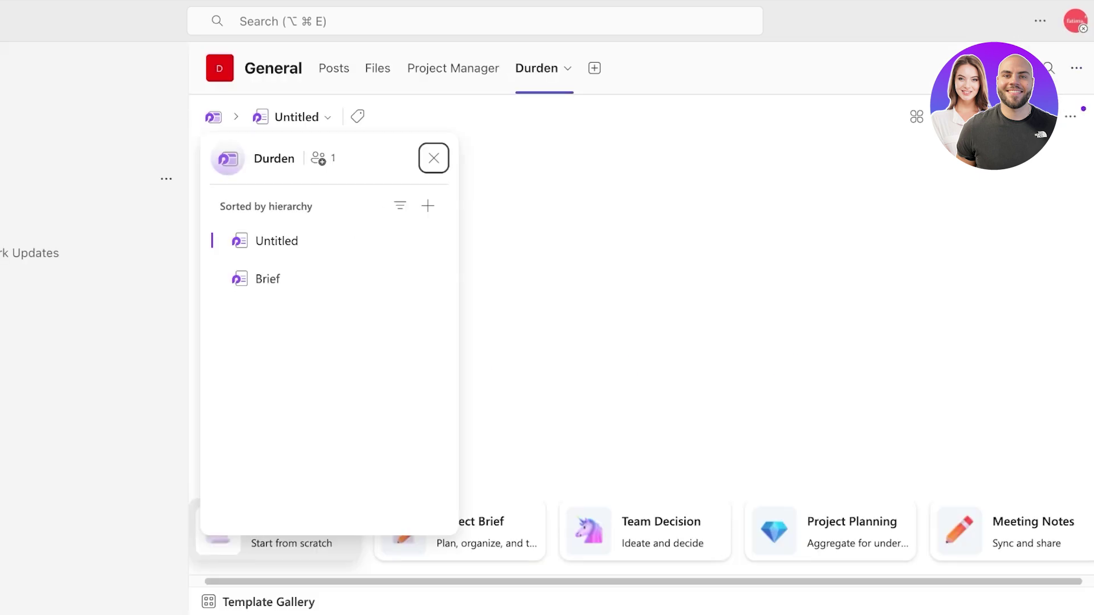
Switch from the untitled page back to the Brief page of the Durden workspace
click(268, 280)
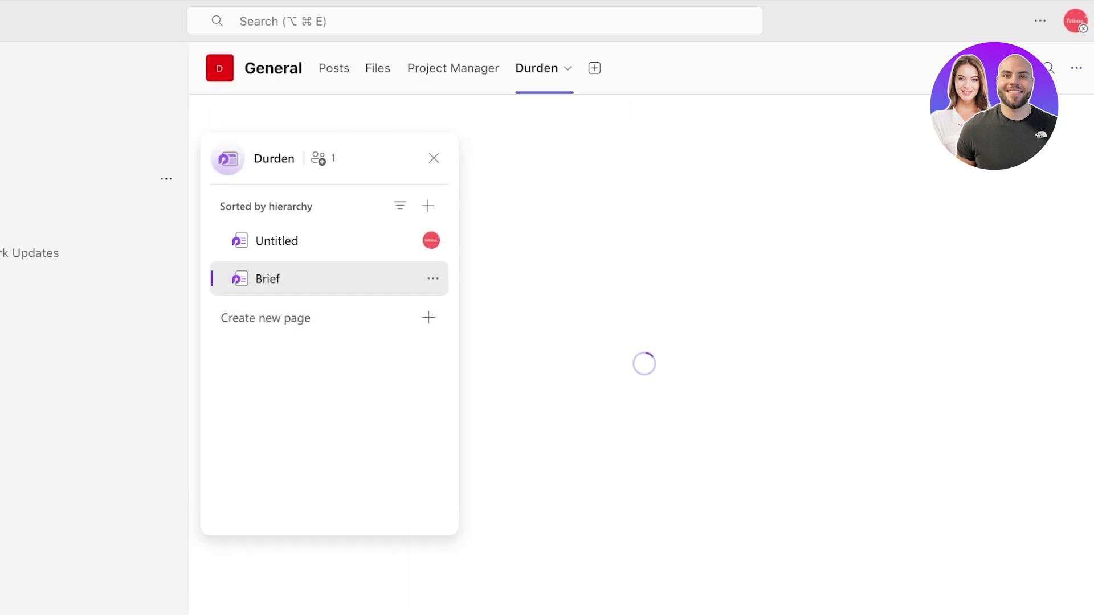
click(277, 241)
click(268, 279)
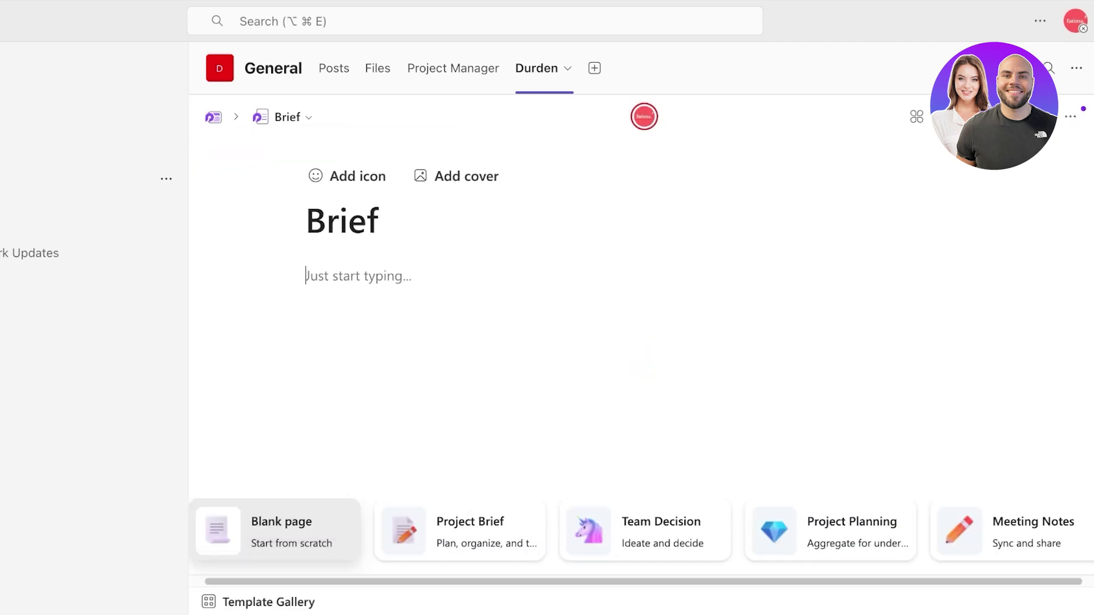
click(213, 117)
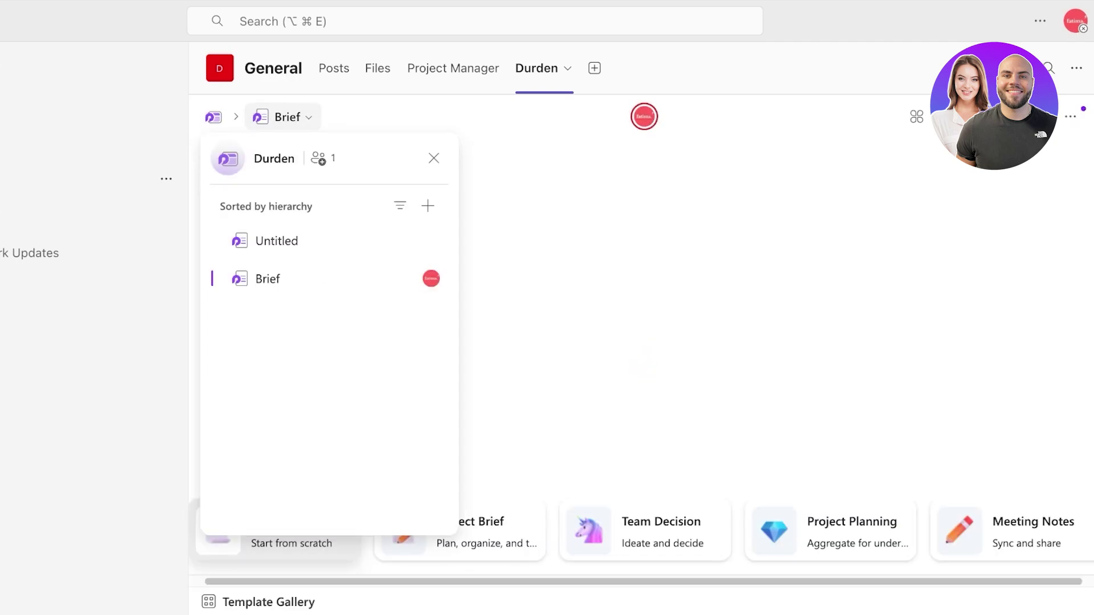
click(283, 117)
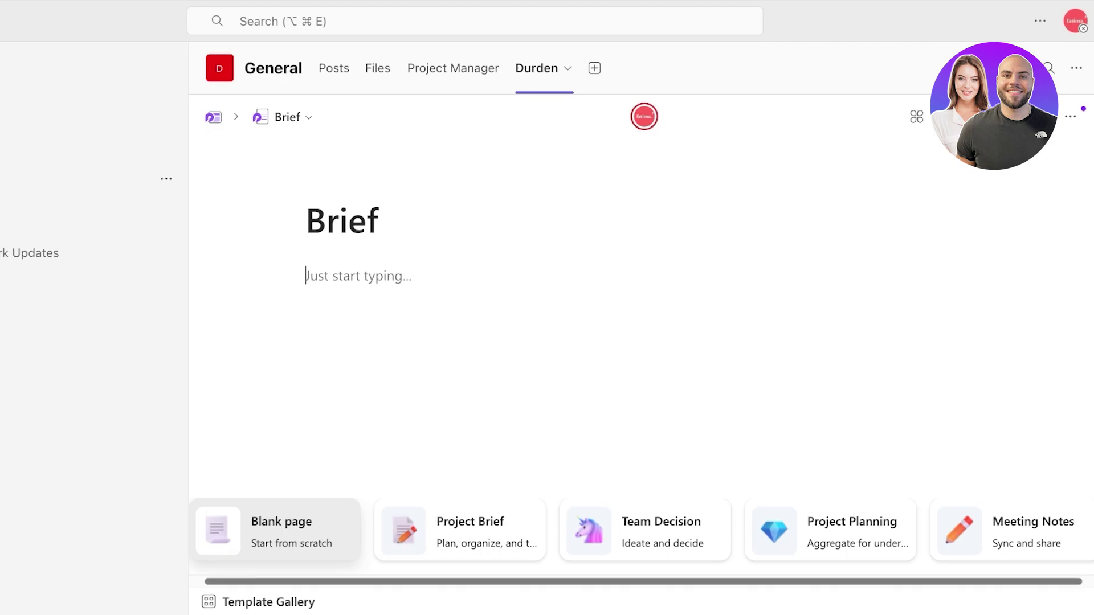
Insert the Task list template into the body of the Brief page
text(/)
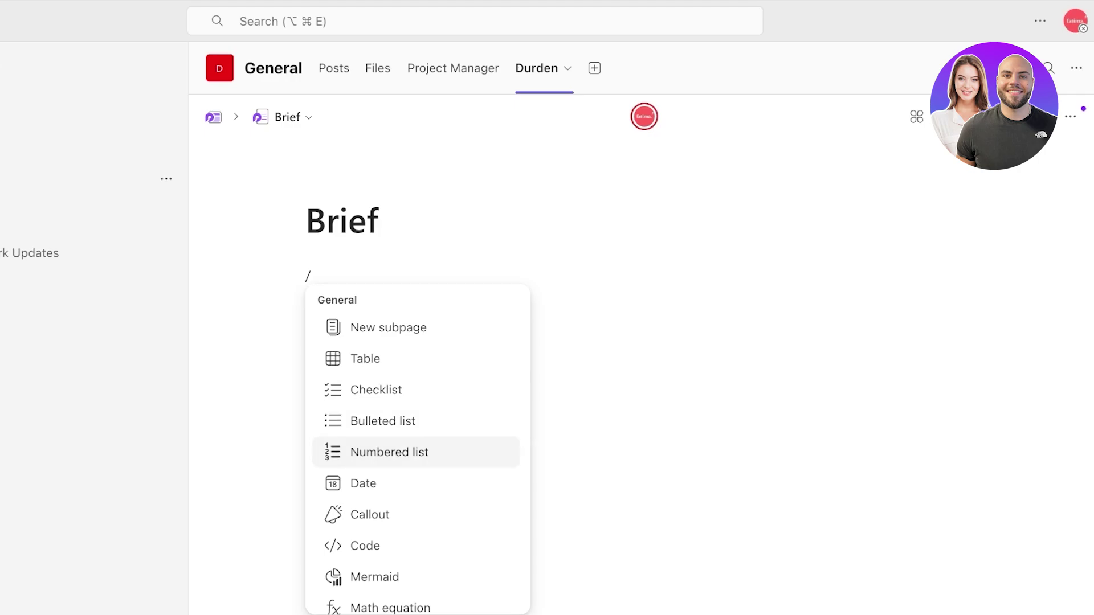
scroll(416, 490, down, 1)
scroll(416, 506, down, 1)
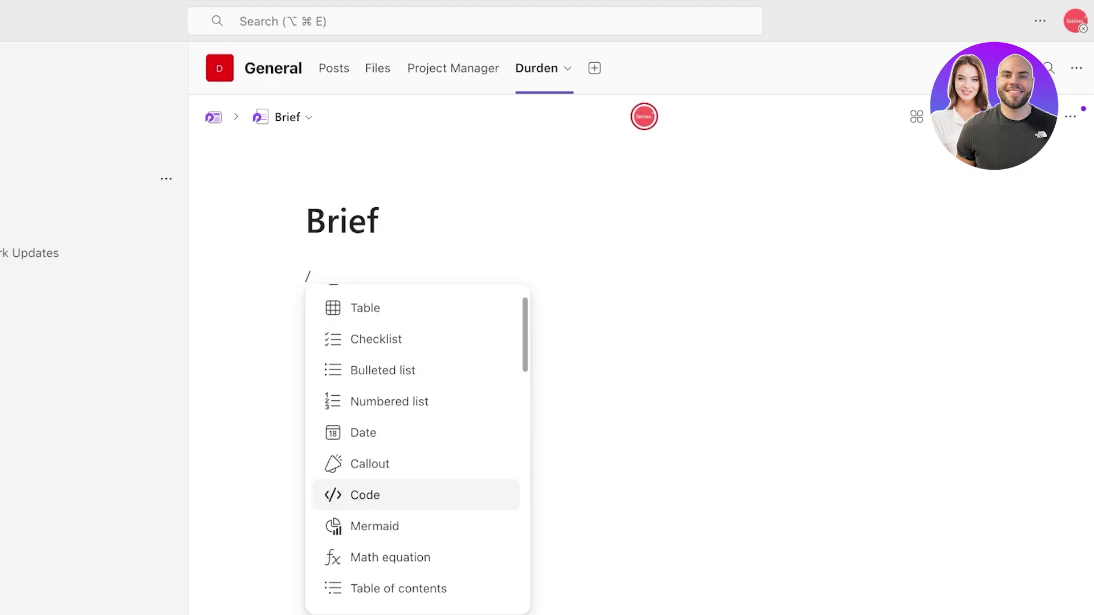
scroll(416, 507, down, 1)
scroll(416, 524, down, 8)
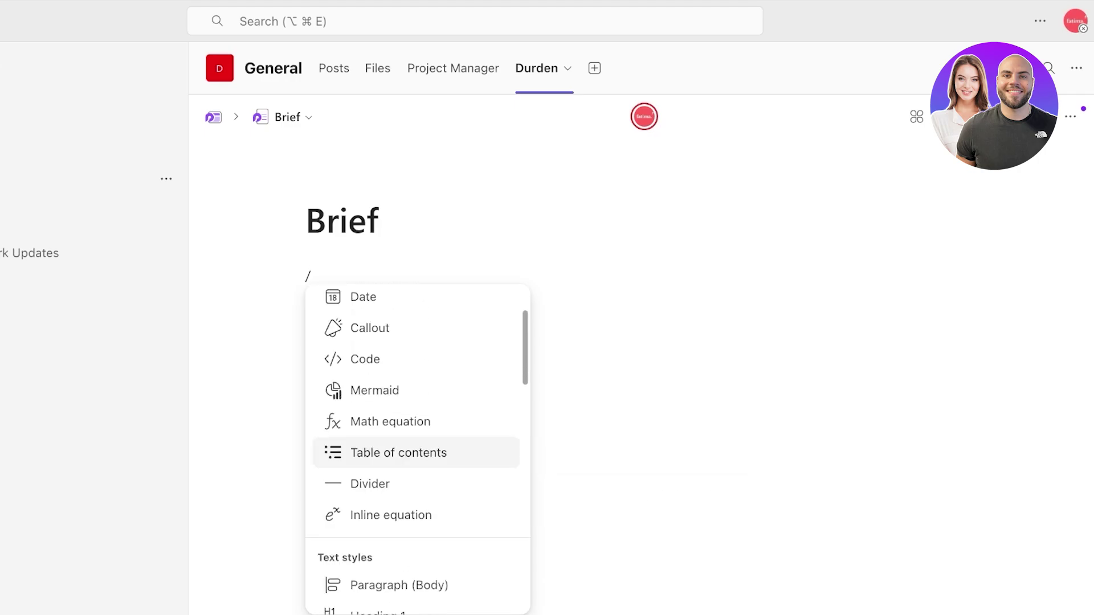
scroll(416, 524, down, 3)
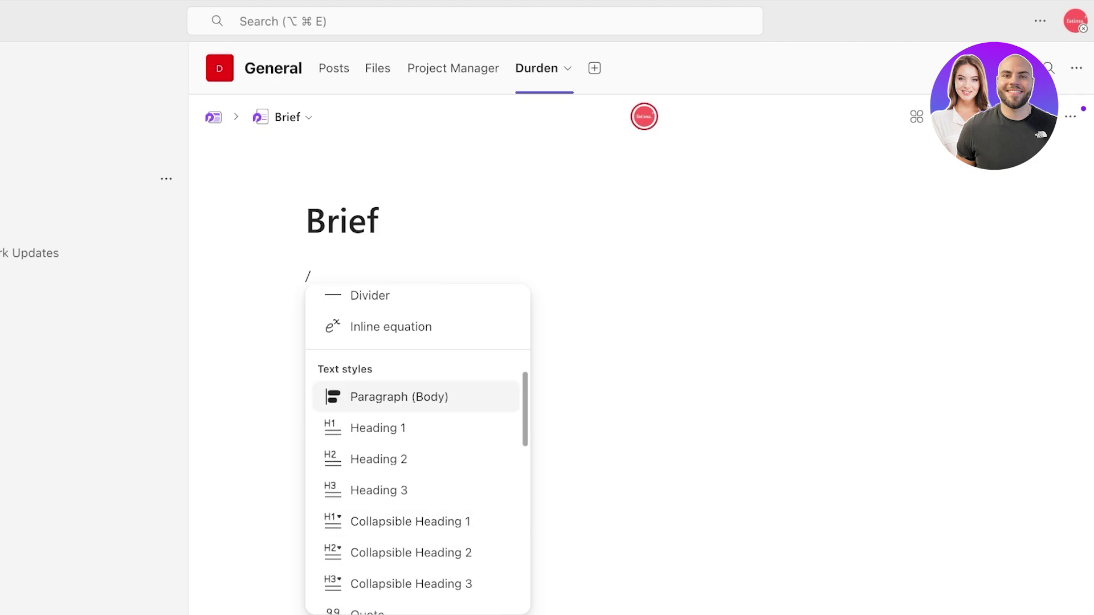
scroll(416, 396, down, 7)
scroll(416, 456, up, 1)
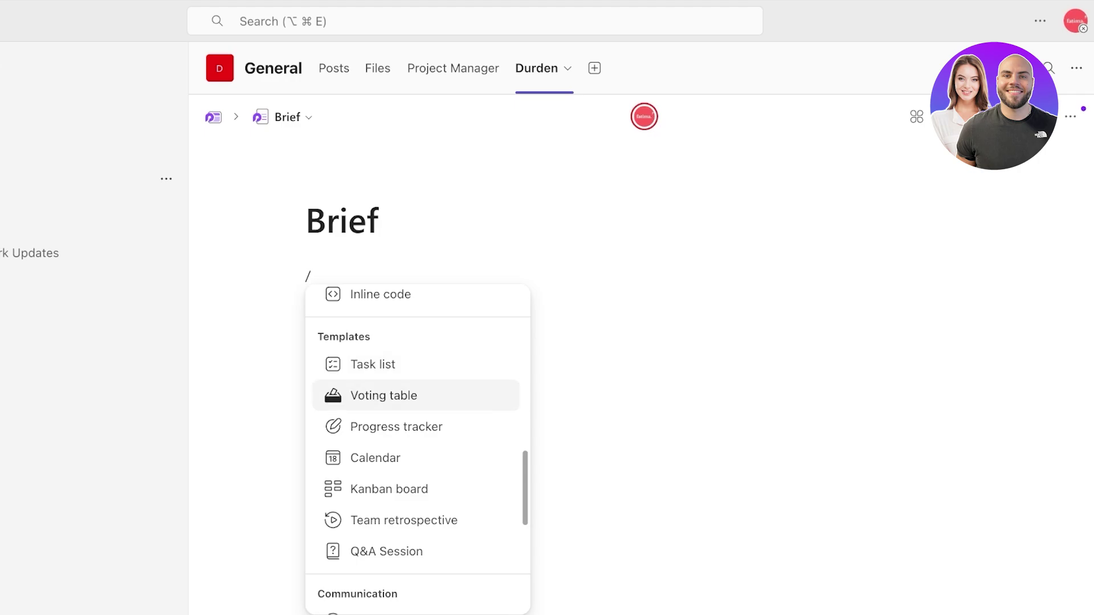
key(Up)
key(Return)
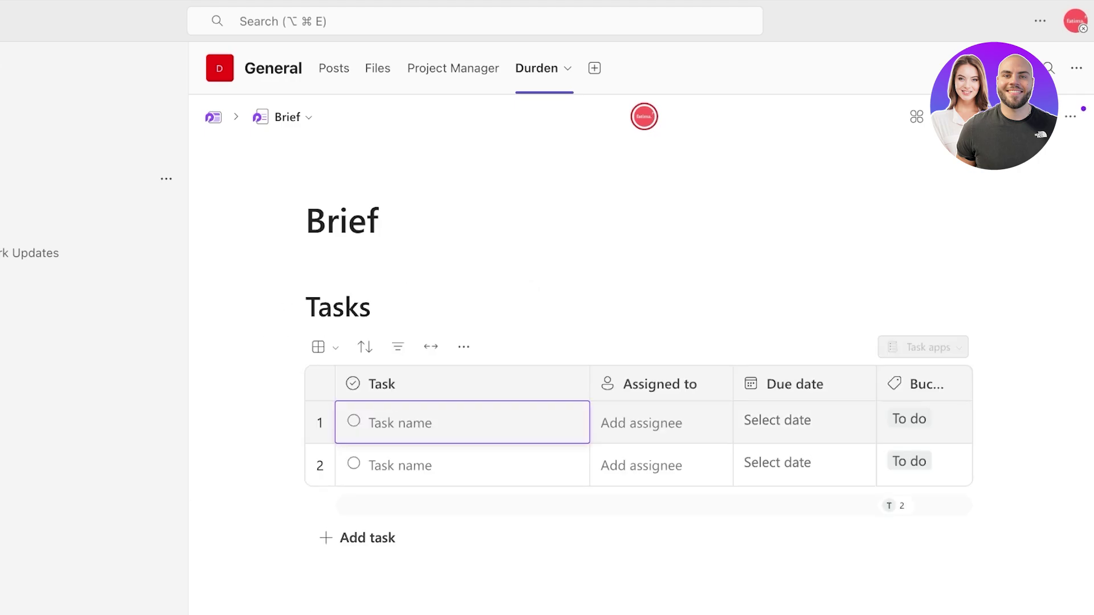
Delete the Tasks heading together with its task table from the Brief page
click(344, 307)
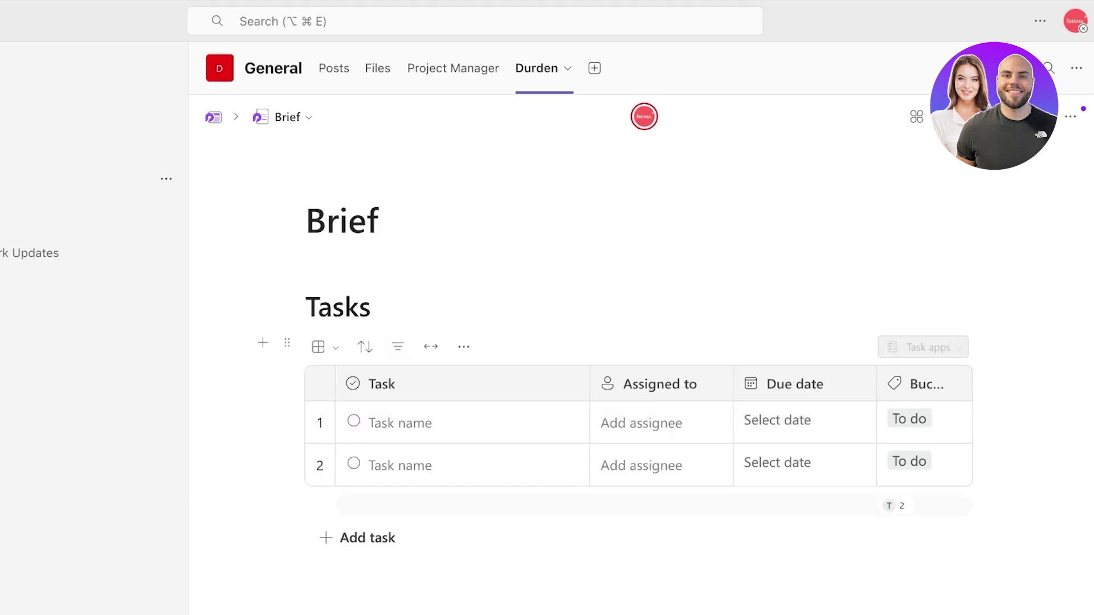
click(463, 347)
click(393, 307)
drag(307, 308, 399, 388)
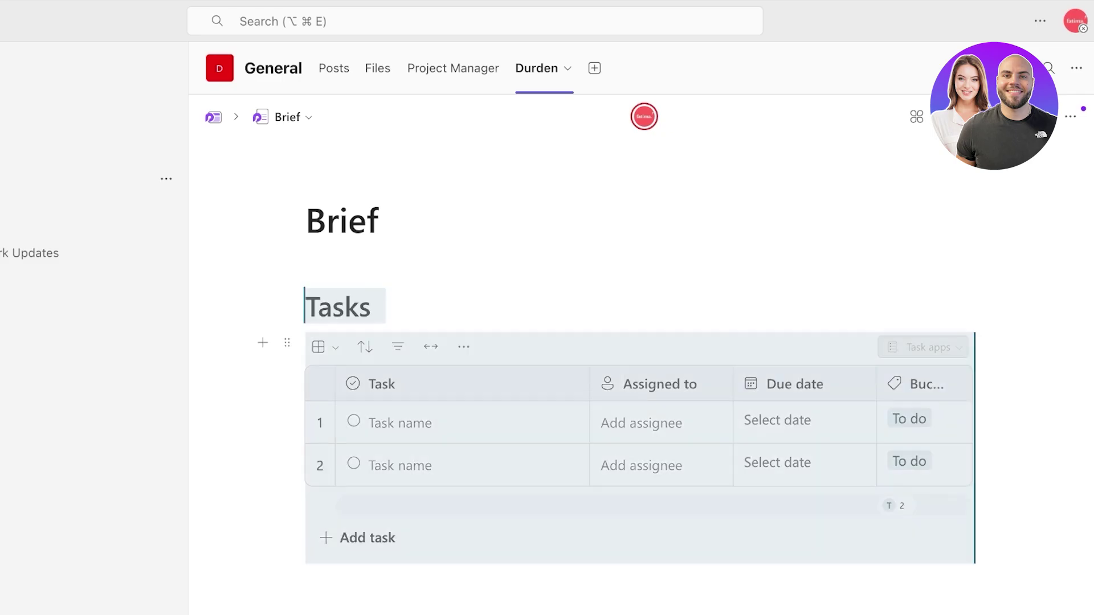
key(BackSpace)
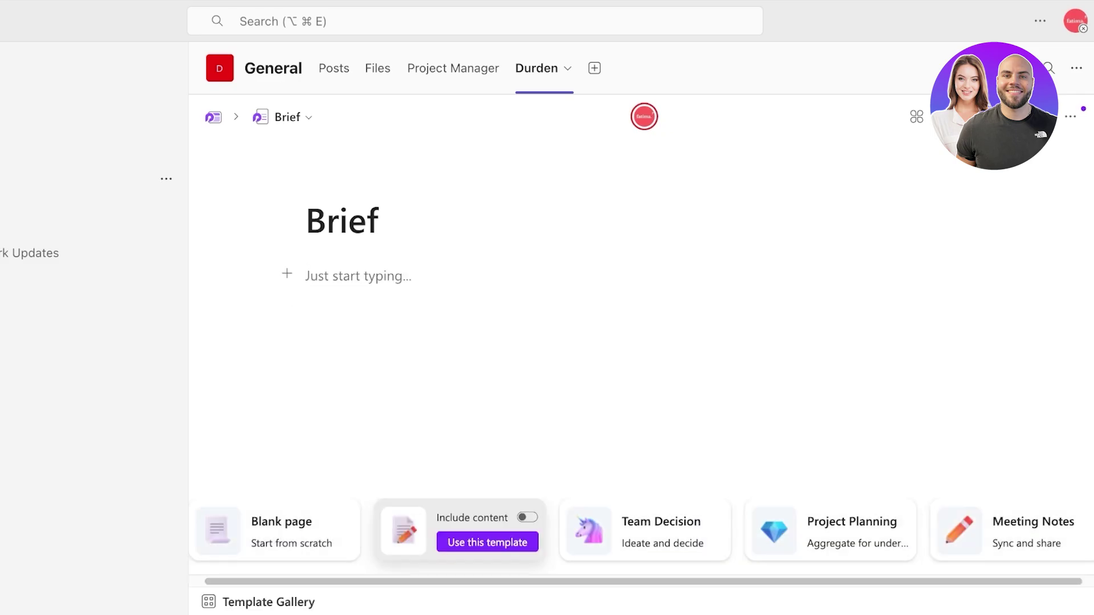
Apply the Project Brief template to the Brief page with its sample content included
click(527, 518)
click(487, 543)
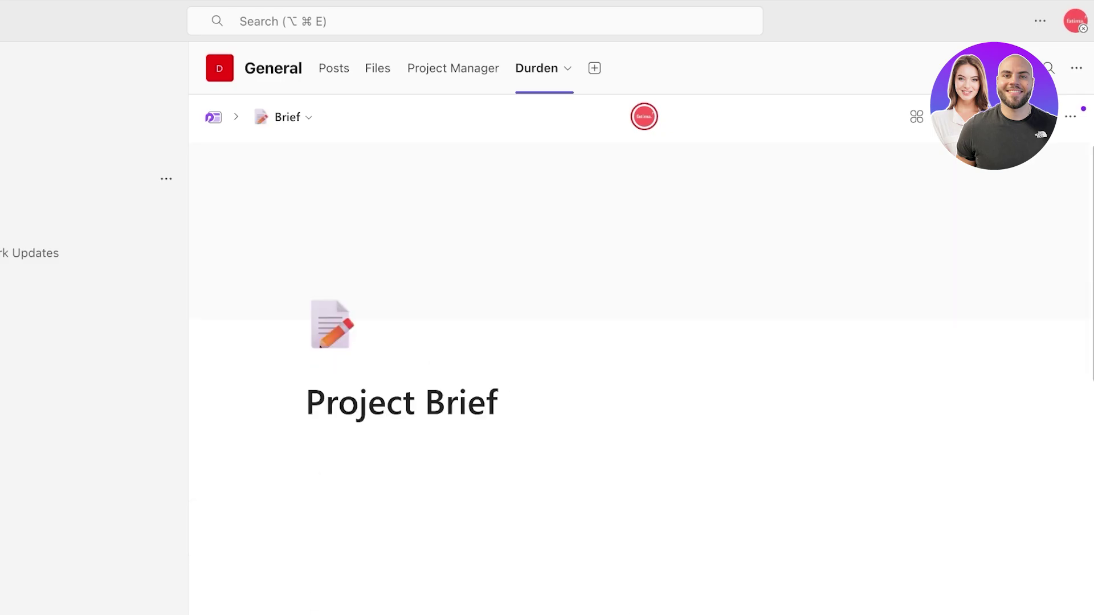
Look through the Project Brief page's sections, including the overview, goals, team members and project deliverables
scroll(399, 308, down, 15)
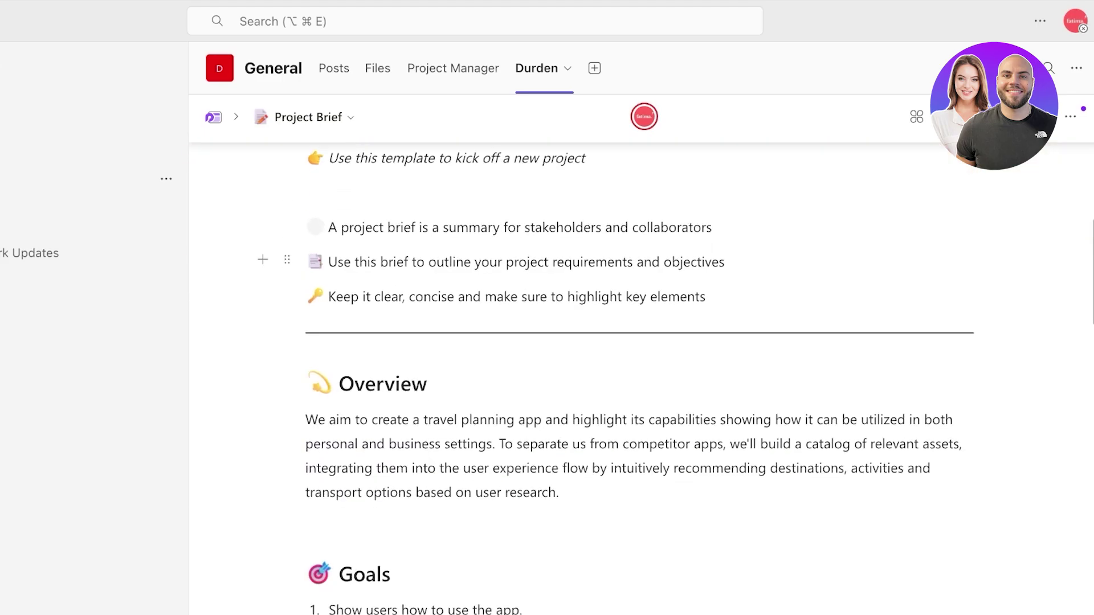
scroll(415, 320, down, 7)
scroll(415, 319, up, 7)
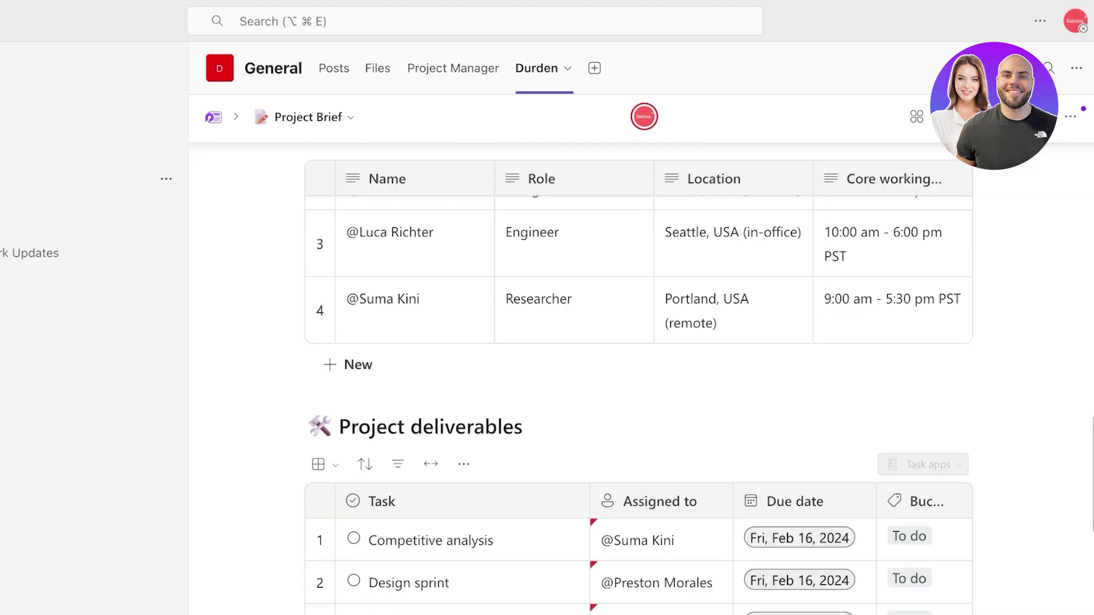
scroll(415, 325, down, 3)
scroll(415, 330, up, 2)
scroll(456, 491, up, 6)
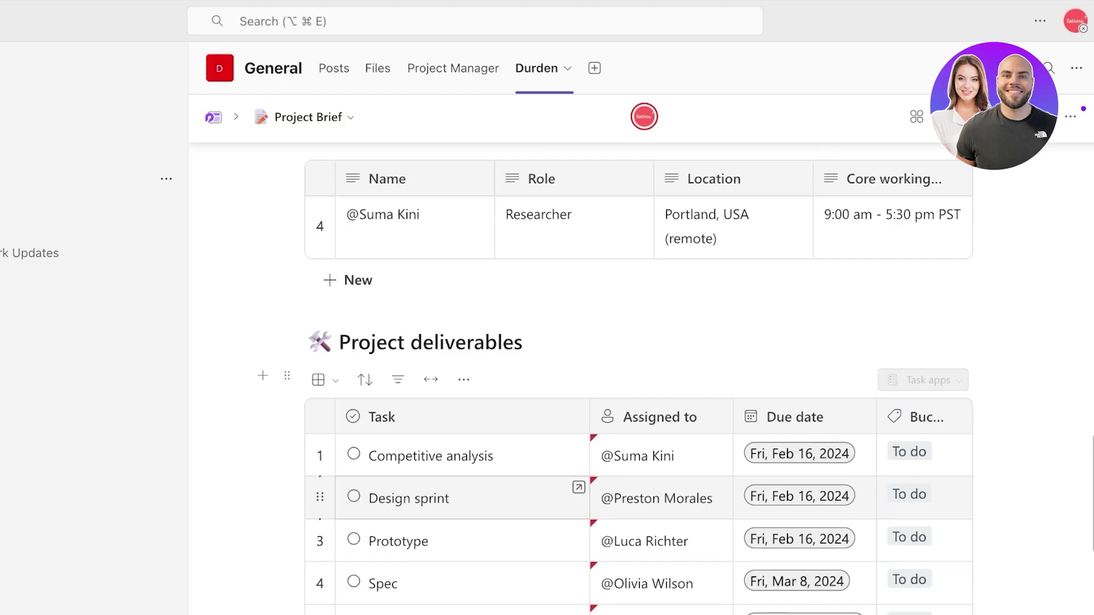
scroll(415, 490, up, 4)
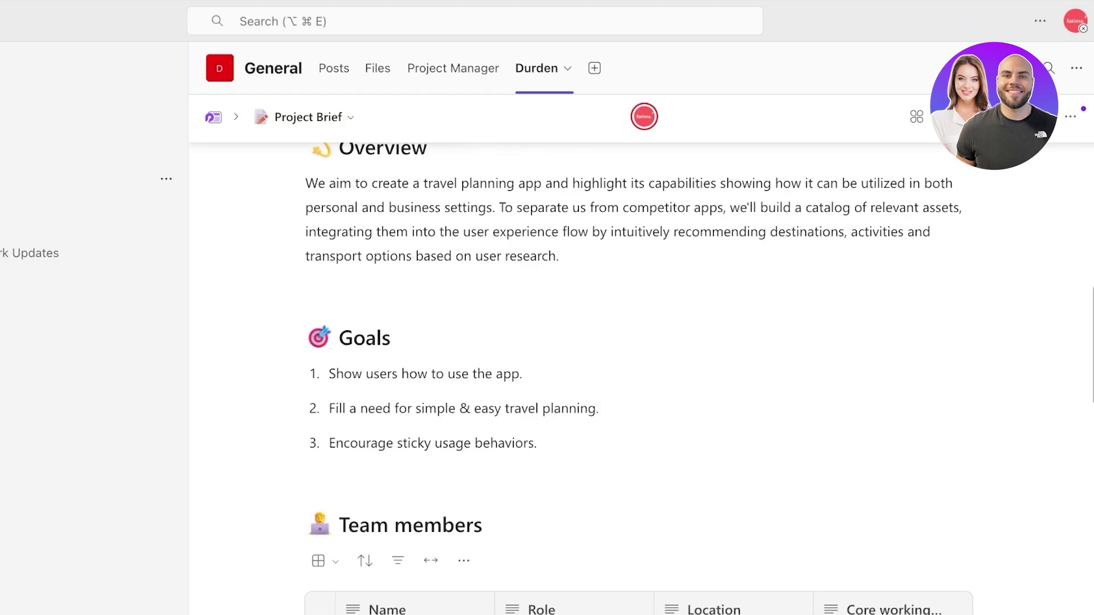
scroll(415, 456, down, 3)
click(415, 376)
scroll(616, 319, down, 10)
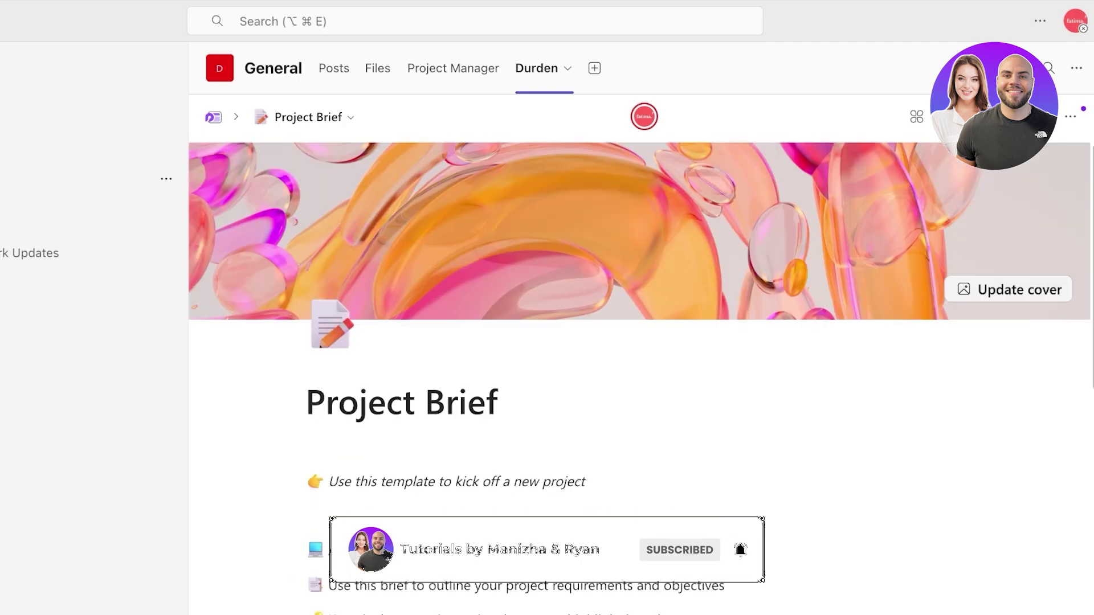
Switch to the untitled page of the Durden workspace and title it Task Tracker
click(308, 116)
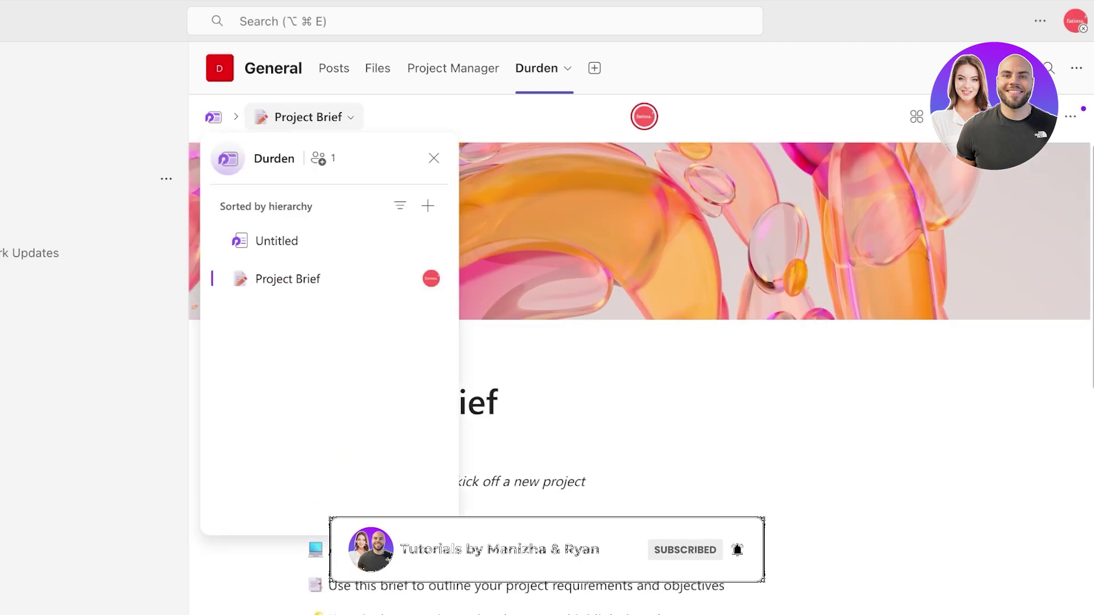
click(277, 240)
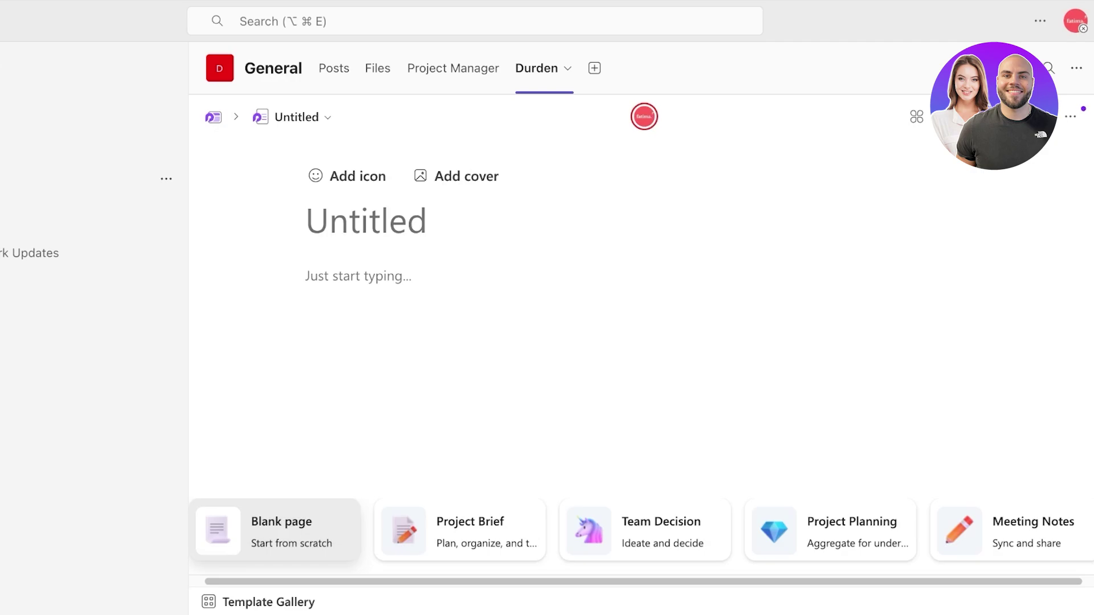
text(Task Tracker)
key(Return)
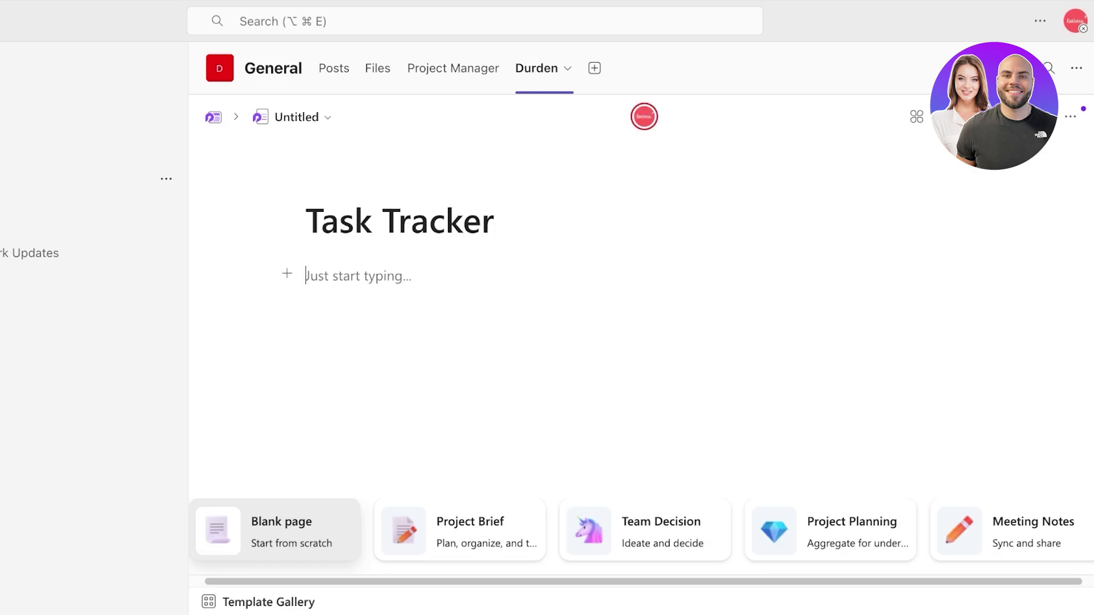
Insert the Kanban board template into the Task Tracker page
text(/)
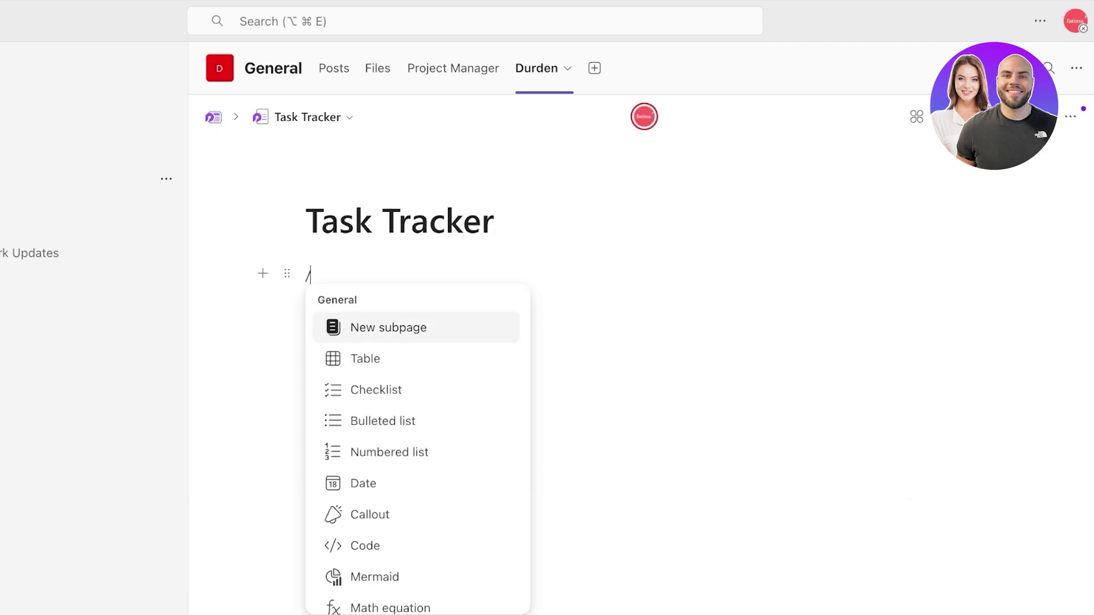
scroll(416, 444, down, 6)
scroll(416, 388, up, 4)
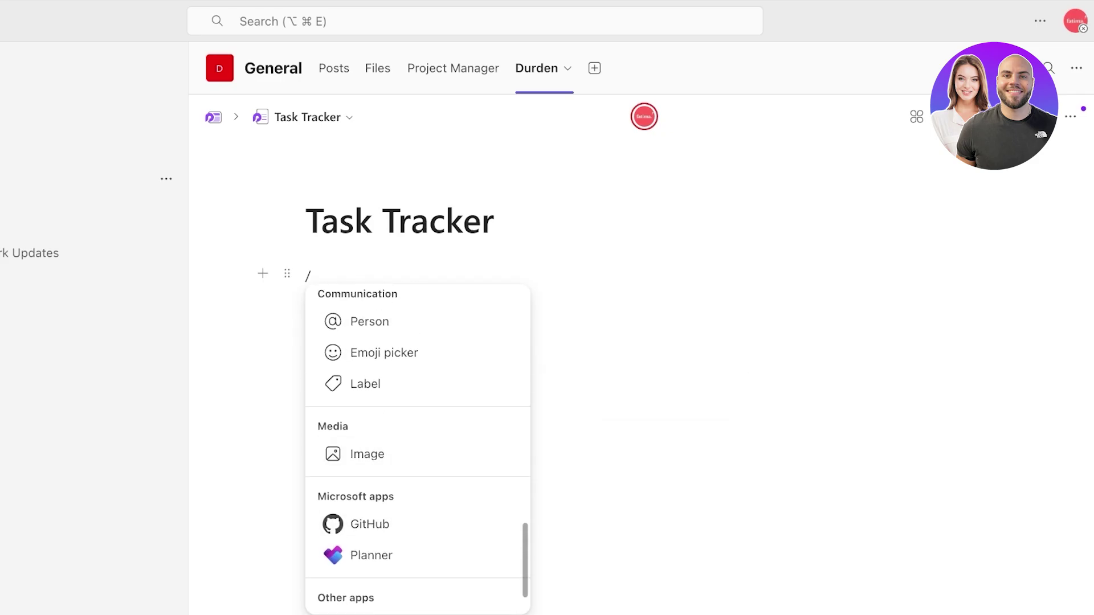
click(389, 358)
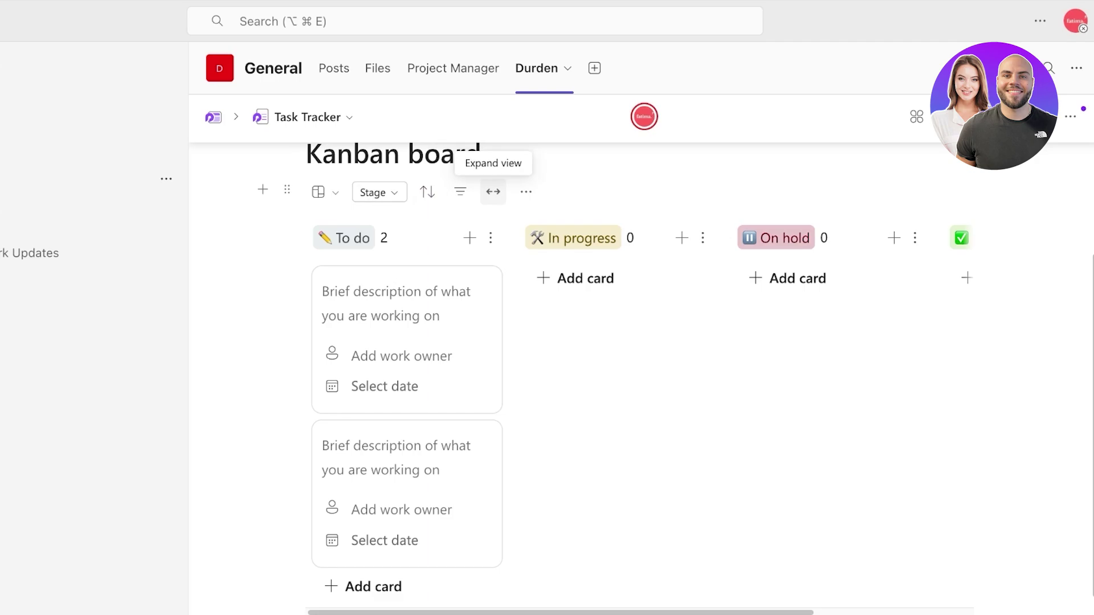
Expand the Kanban board's view and restore it to its normal width
click(494, 191)
click(494, 192)
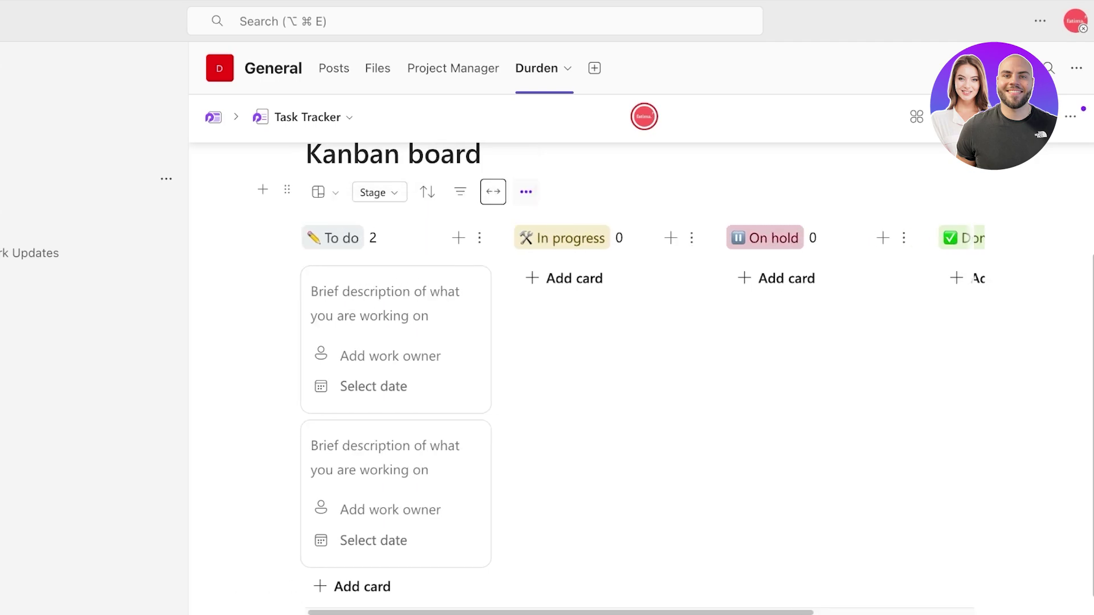
click(526, 191)
click(526, 191)
click(353, 238)
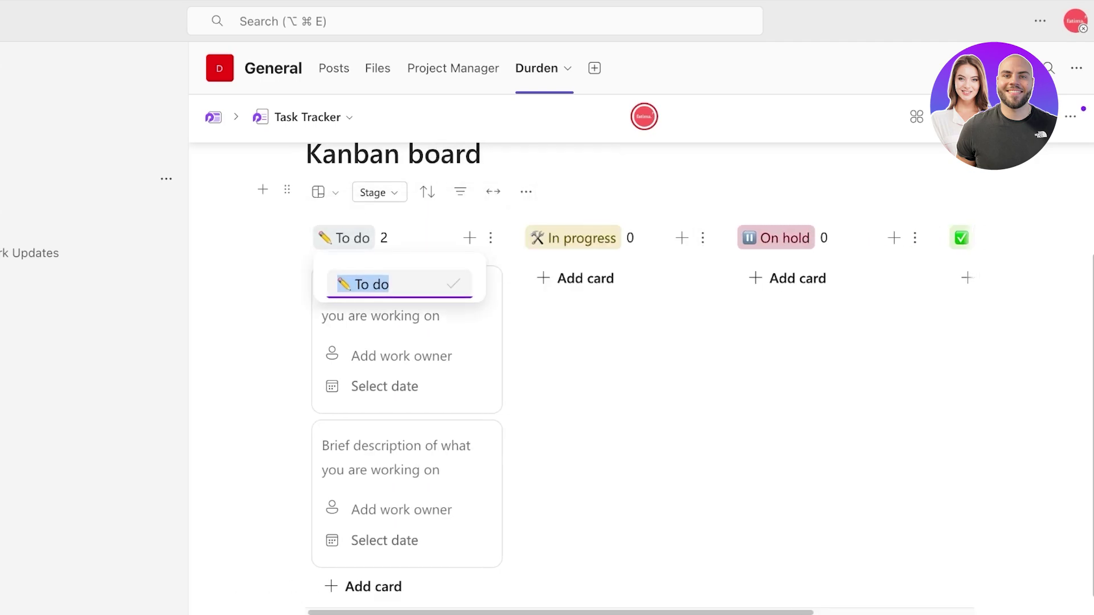
text(T)
click(574, 238)
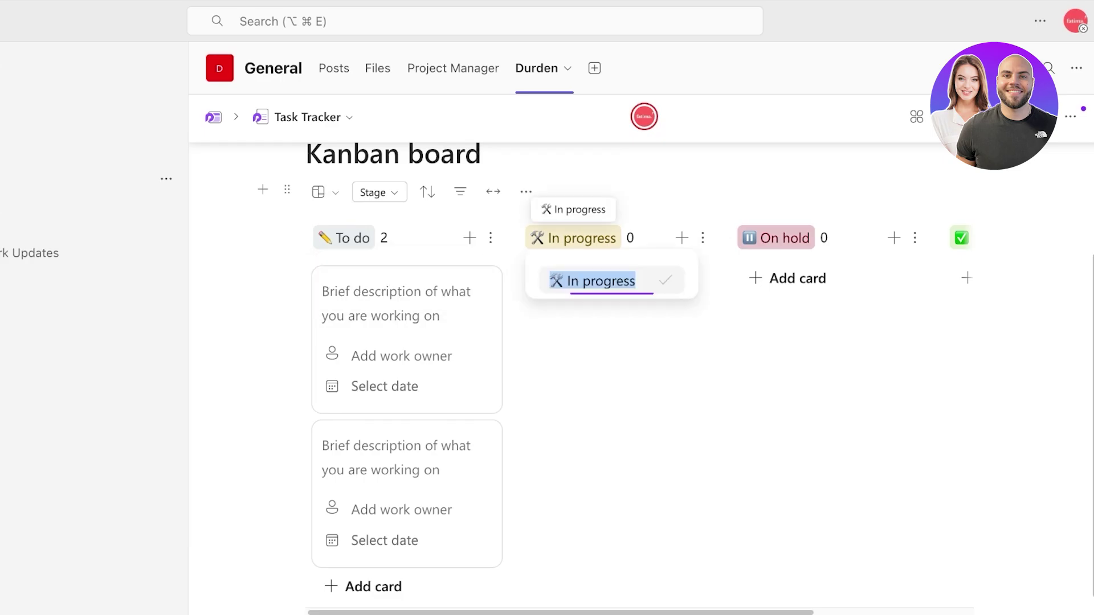
text(Done)
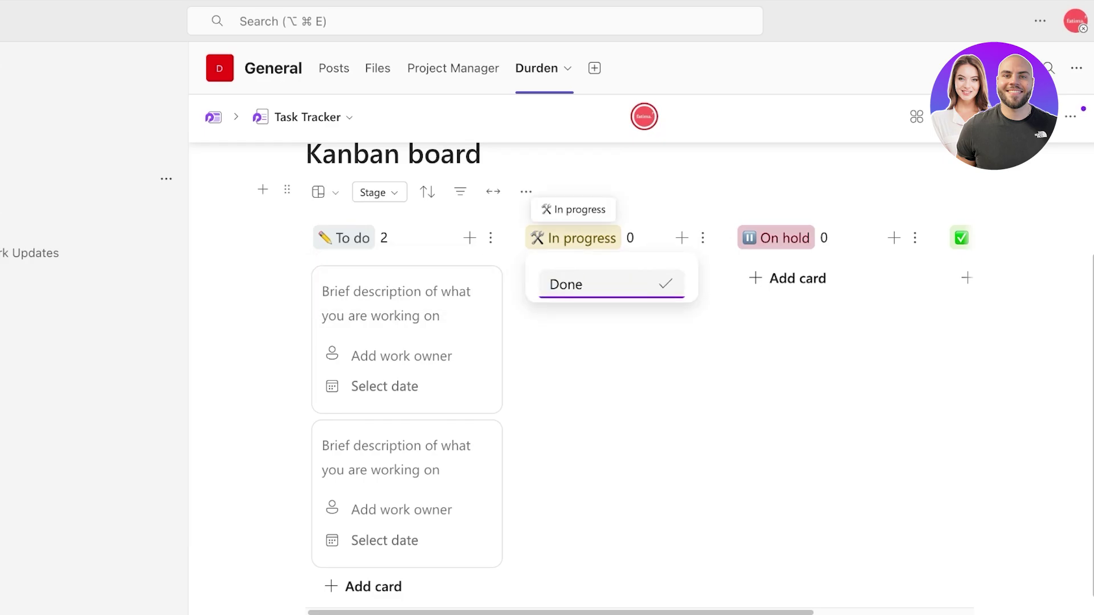
click(573, 238)
Delete the In progress and On hold groups from the Kanban board
click(703, 238)
click(704, 238)
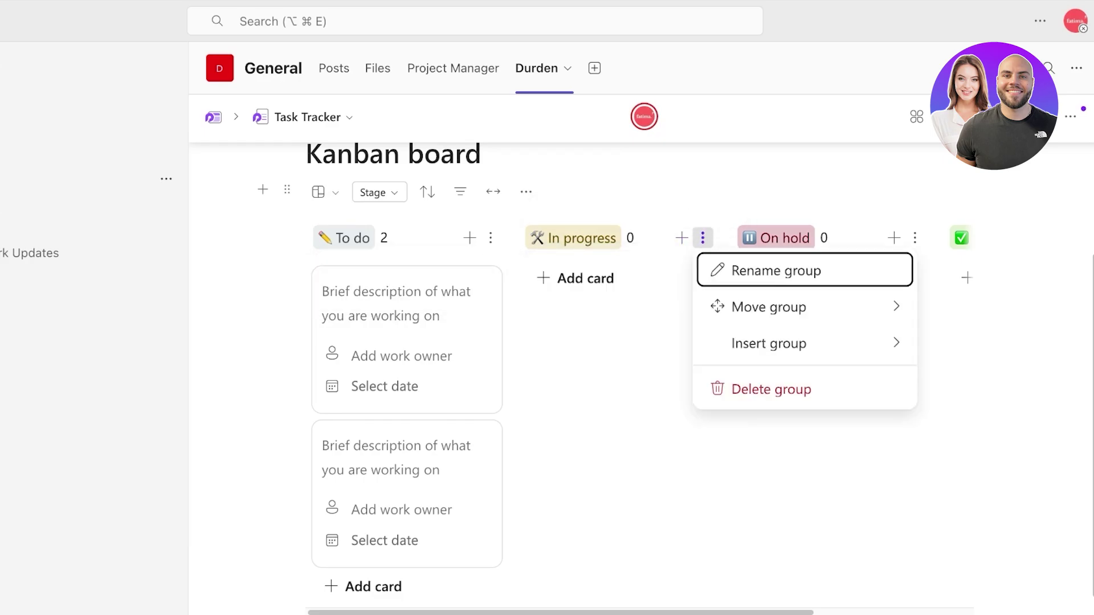
click(772, 389)
click(753, 437)
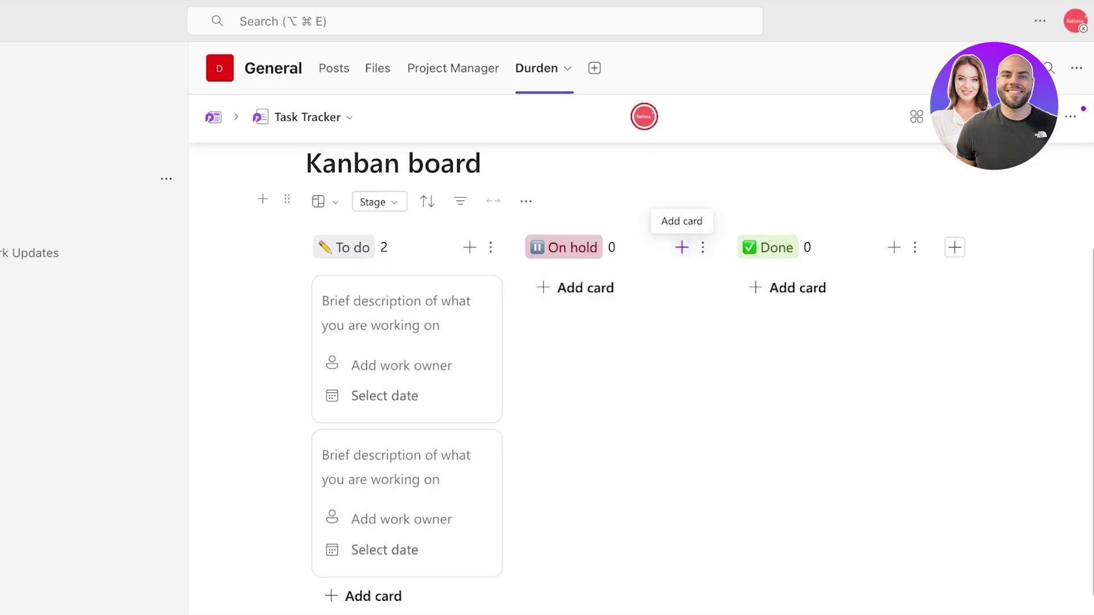
click(702, 247)
click(775, 396)
click(755, 437)
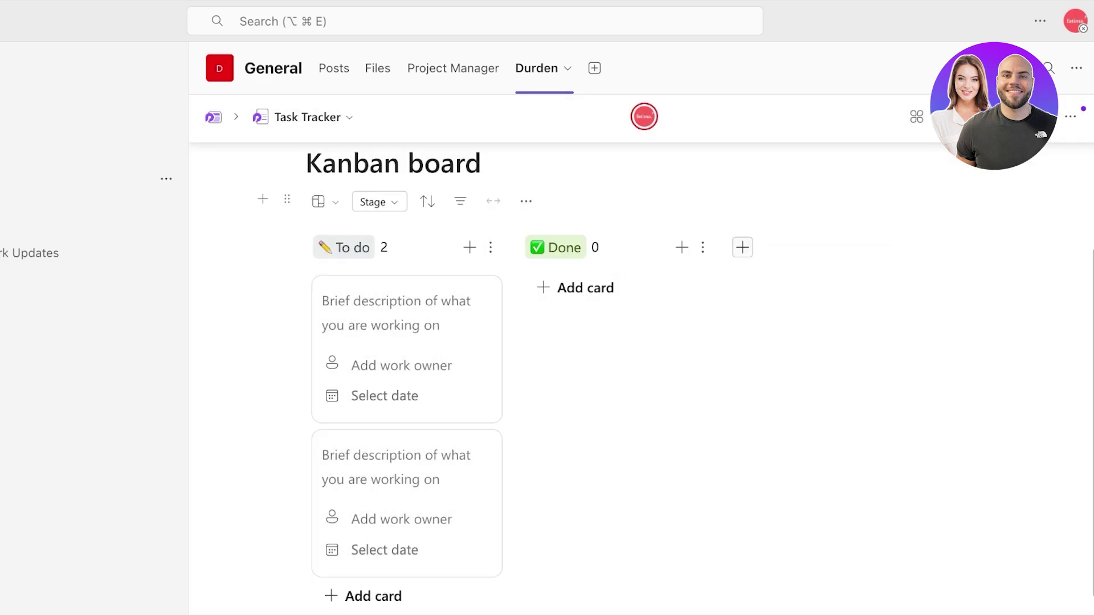
Add a new group named Stuck to the Kanban board
click(742, 248)
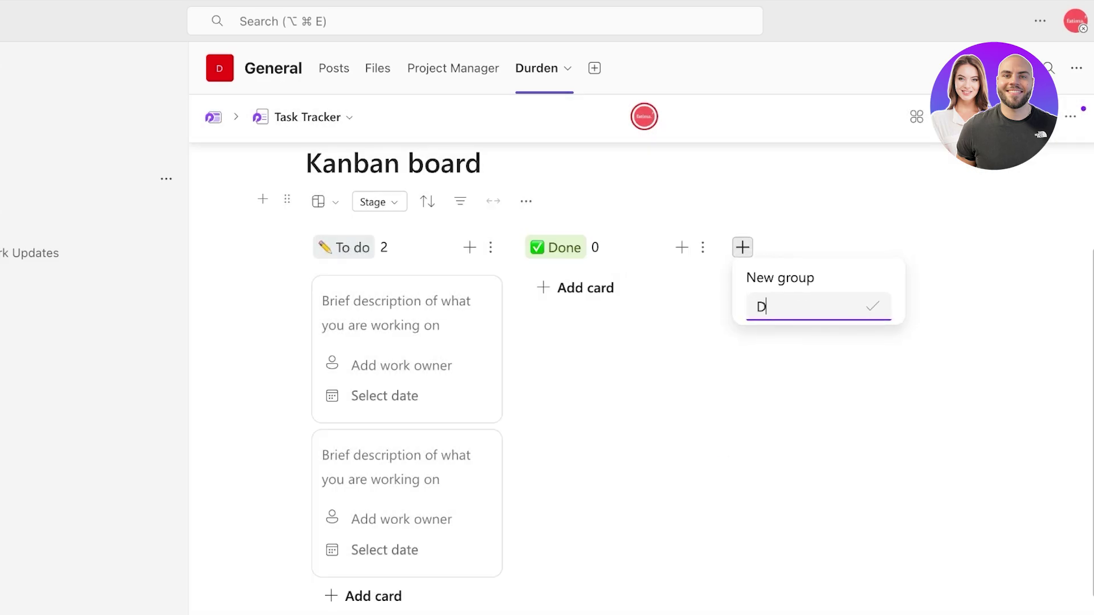
text(Stuck)
key(Return)
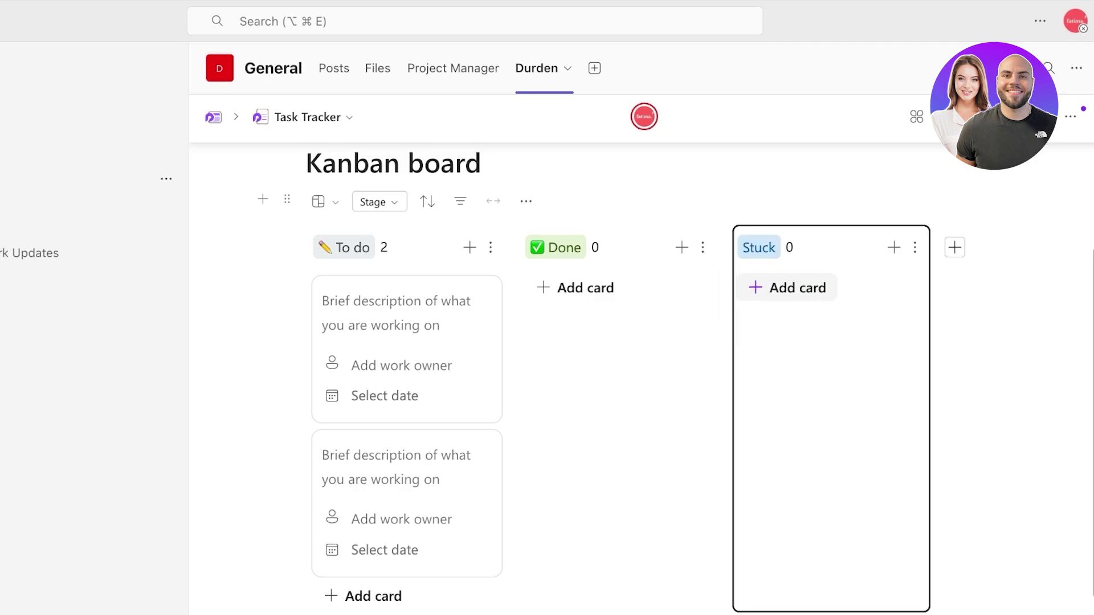
click(758, 247)
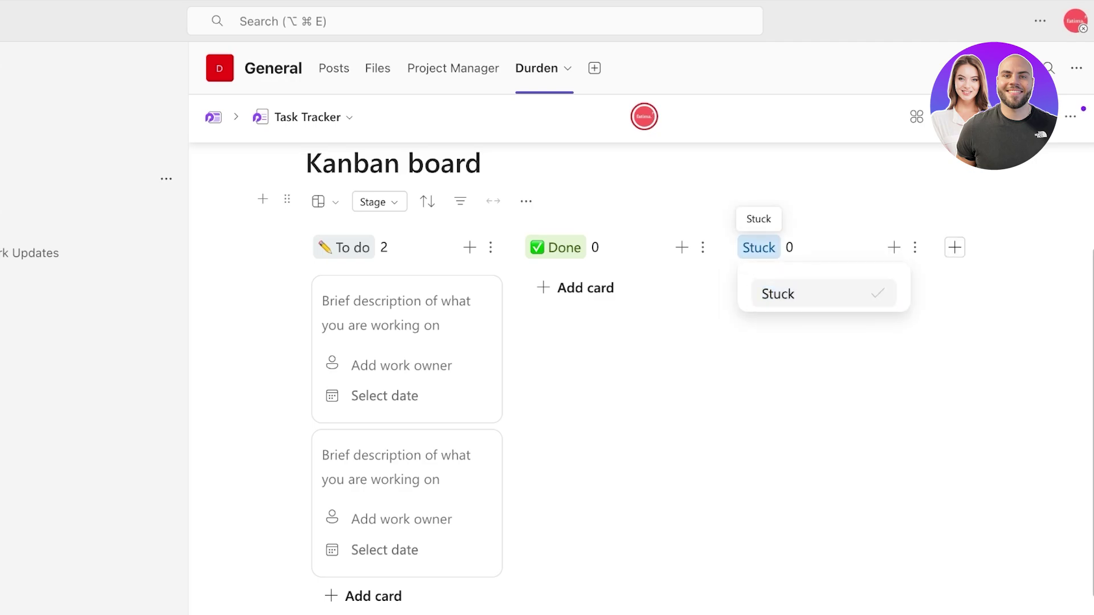
click(759, 247)
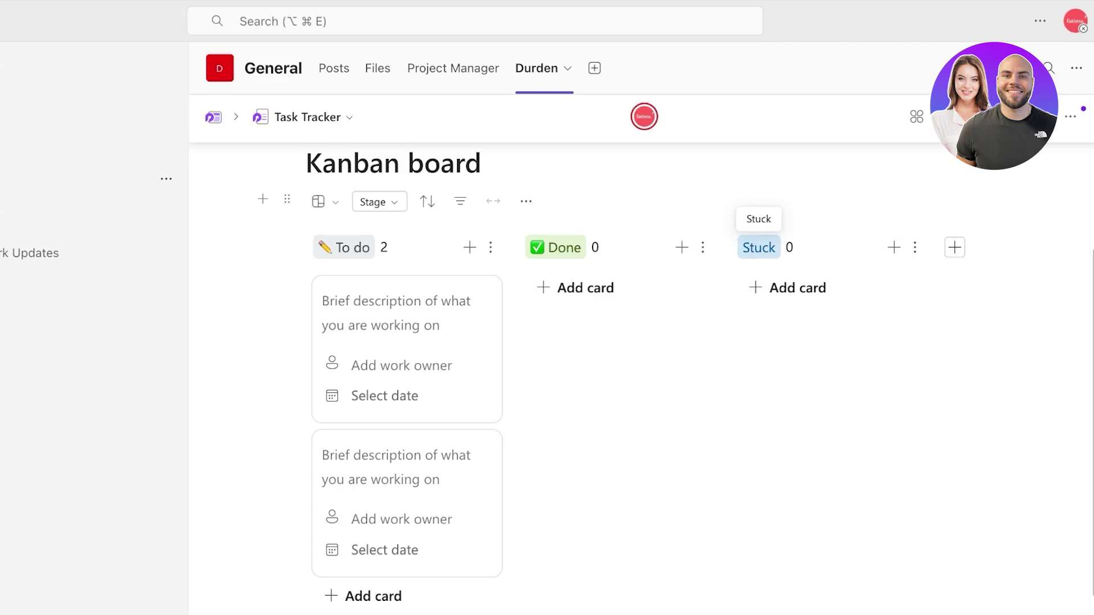
drag(759, 248, 883, 345)
click(759, 248)
click(758, 248)
click(556, 247)
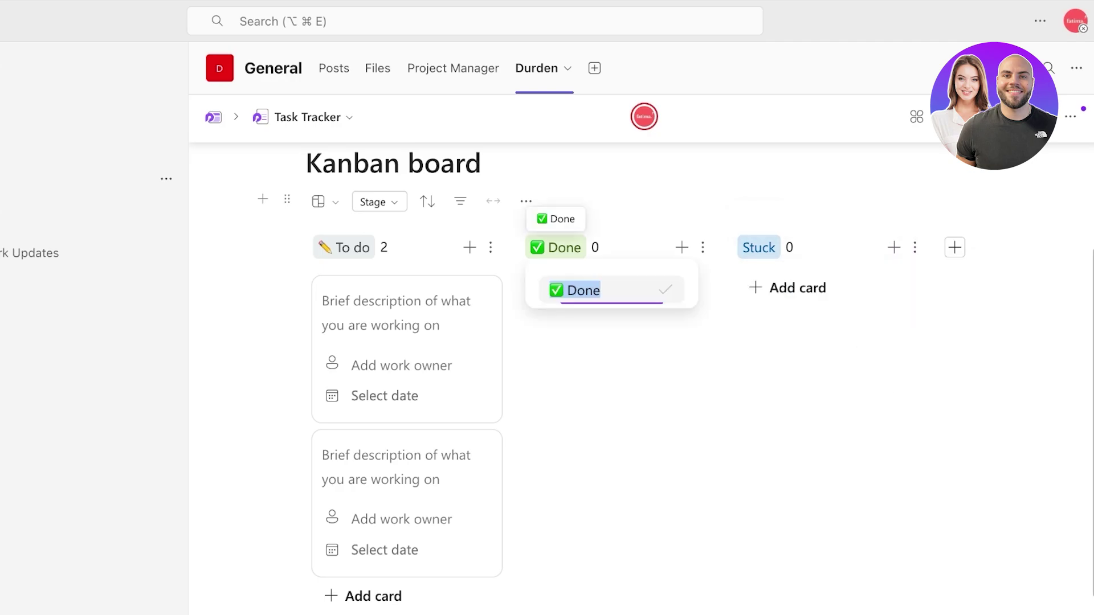
click(344, 247)
click(611, 372)
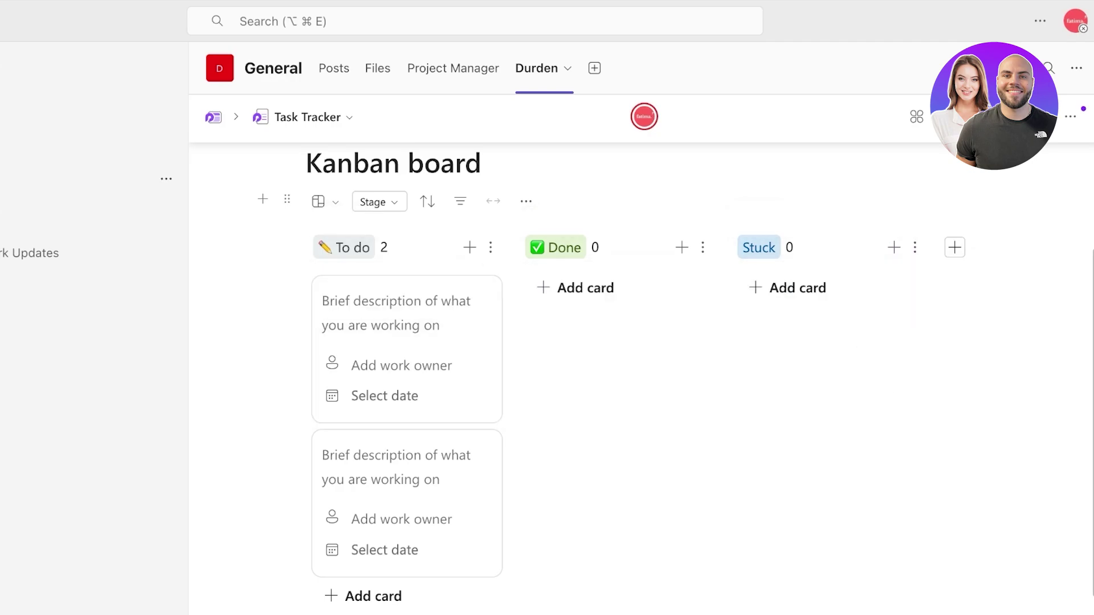
Delete the first blank To do card and replace the Kanban board heading with the text "task tracker"
click(477, 296)
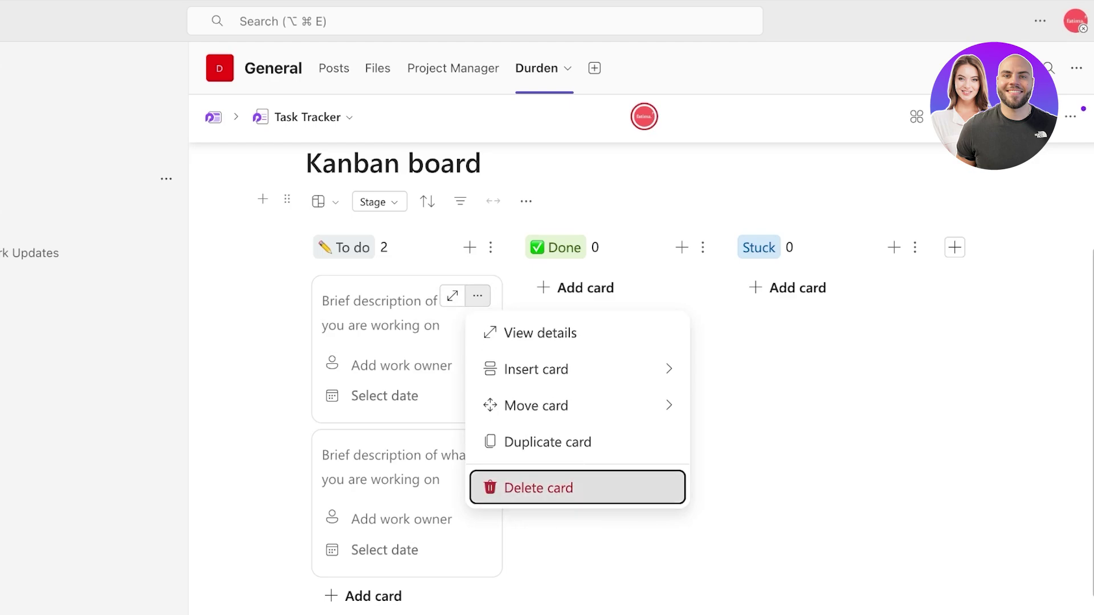
key(Return)
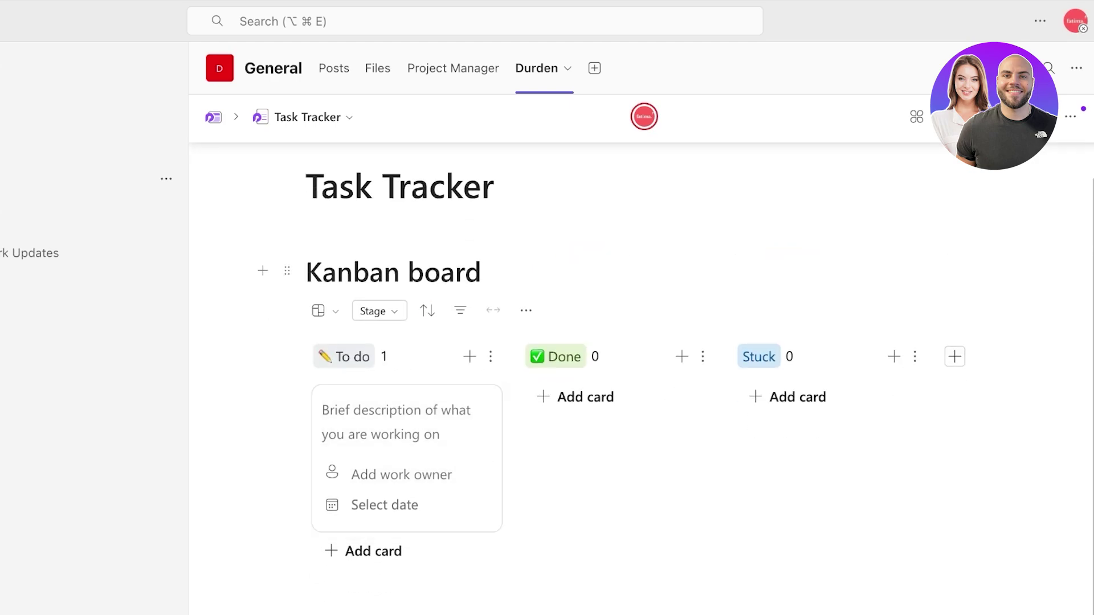
triple_click(399, 273)
key(BackSpace)
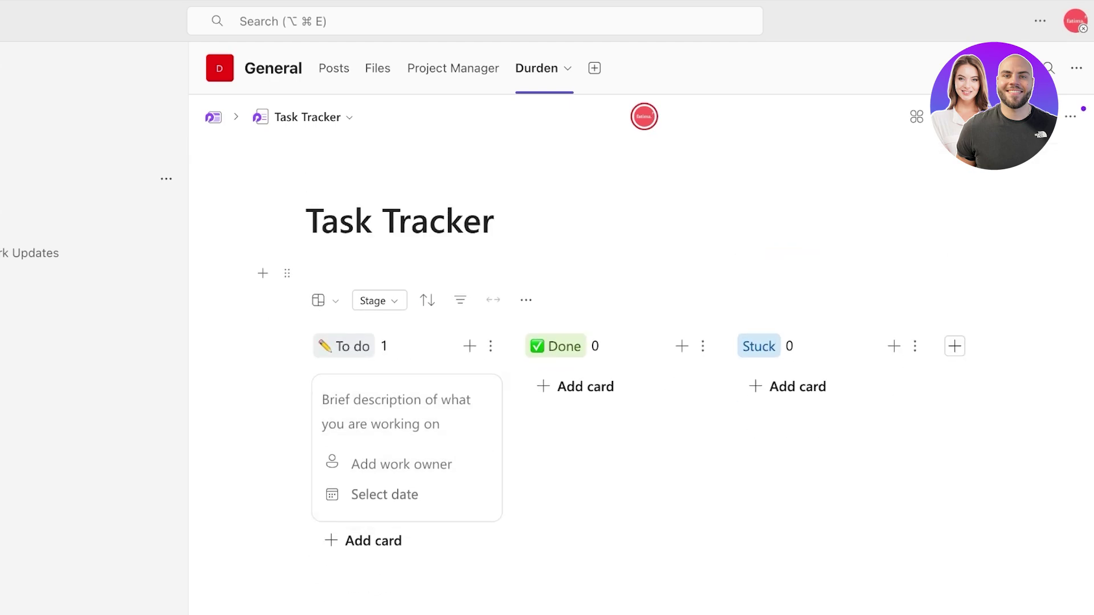
text(task tracker)
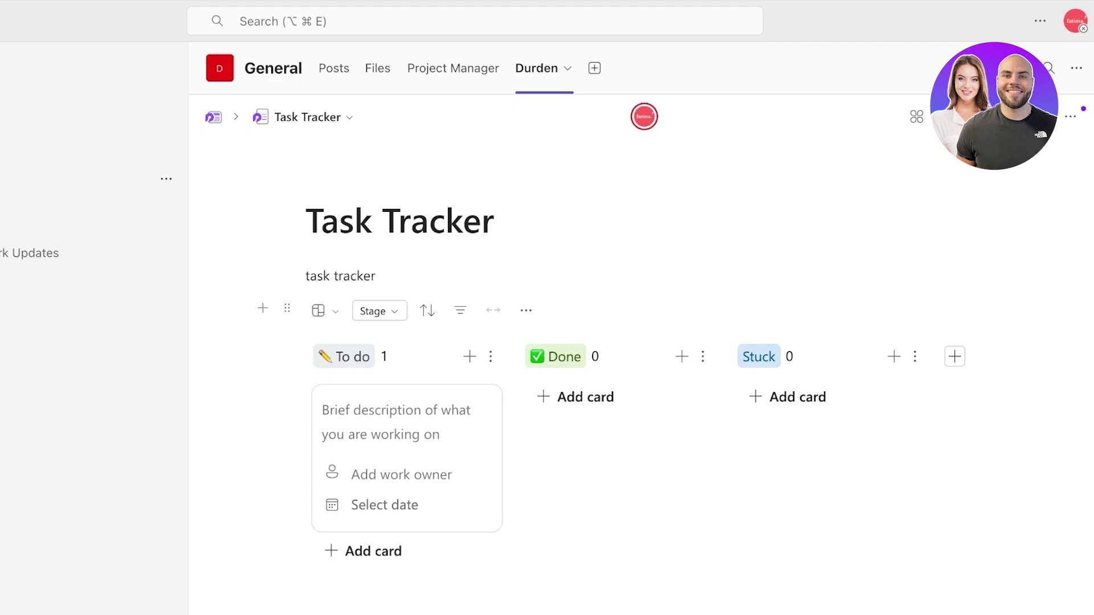
Title the remaining To do card "Create adset"
click(380, 420)
text(a)
key(BackSpace)
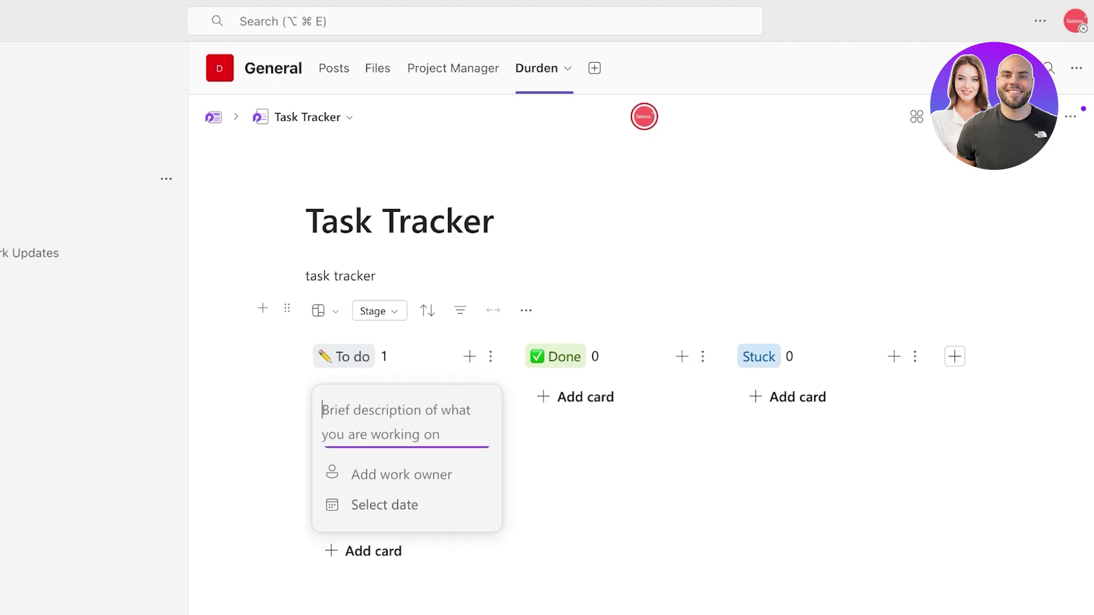
text(v)
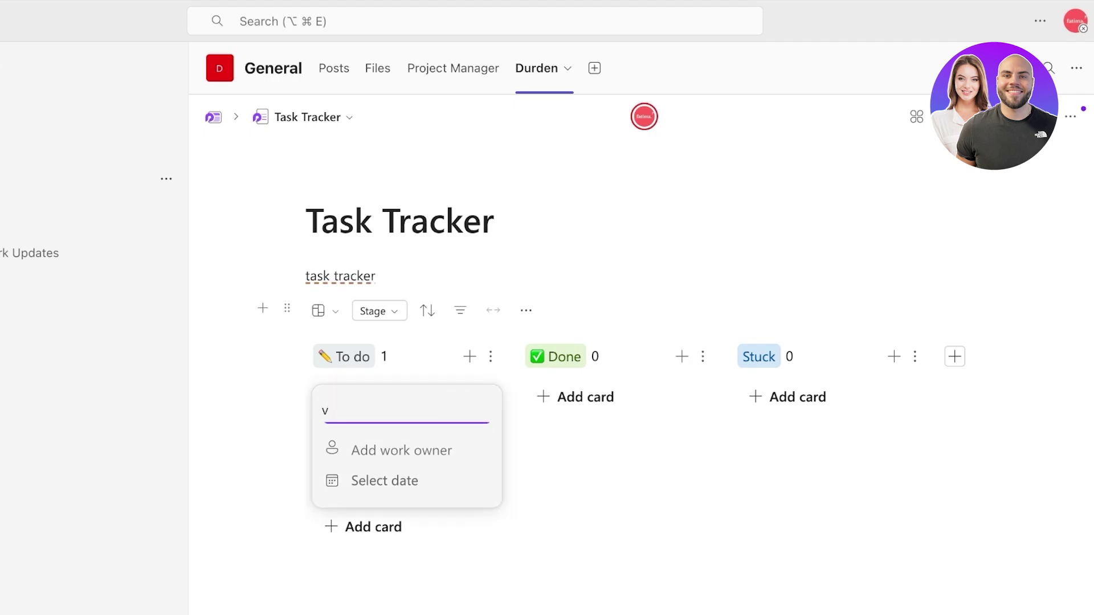
key(BackSpace)
text(Create adset)
key(Return)
Assign a work owner to the Create adset card and set its date to June 4, 2025
click(402, 450)
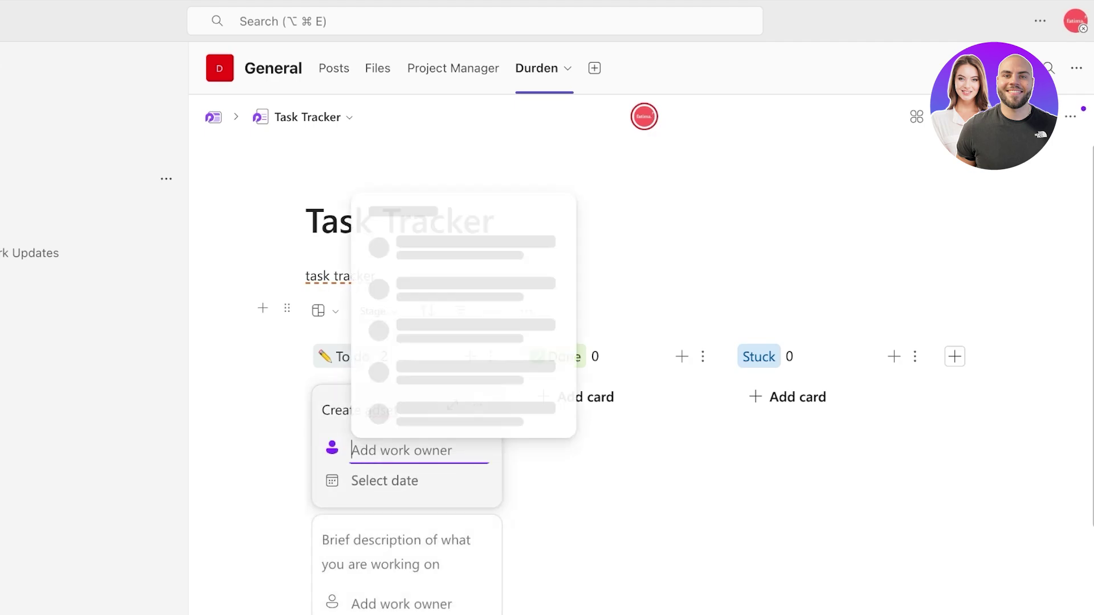
click(461, 331)
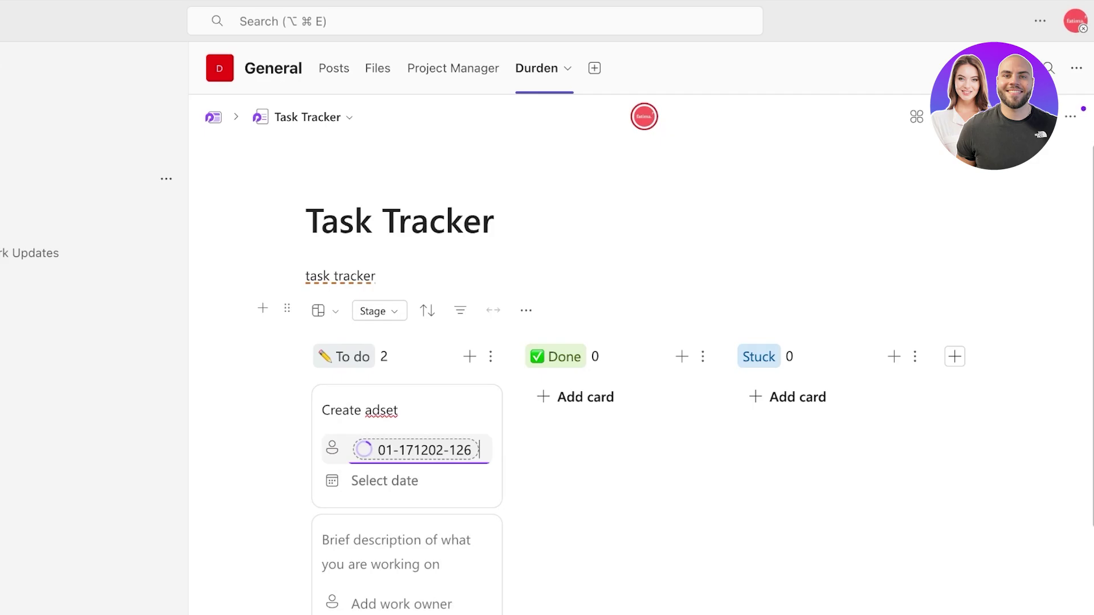
click(398, 481)
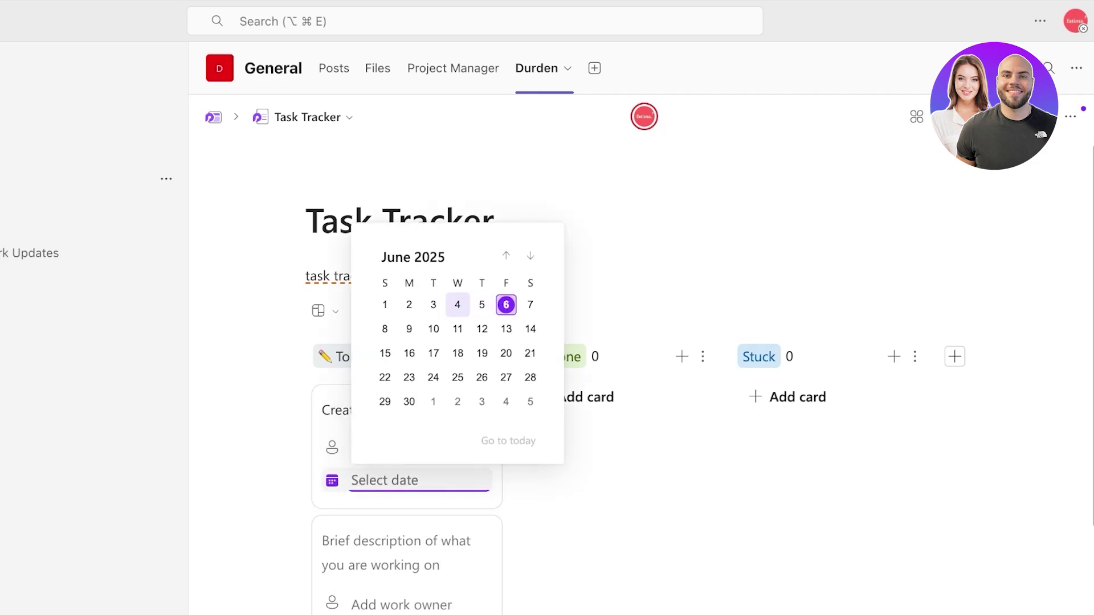
click(458, 304)
Open the Create adset card's details and add a Label field based on the Priority label group
click(452, 405)
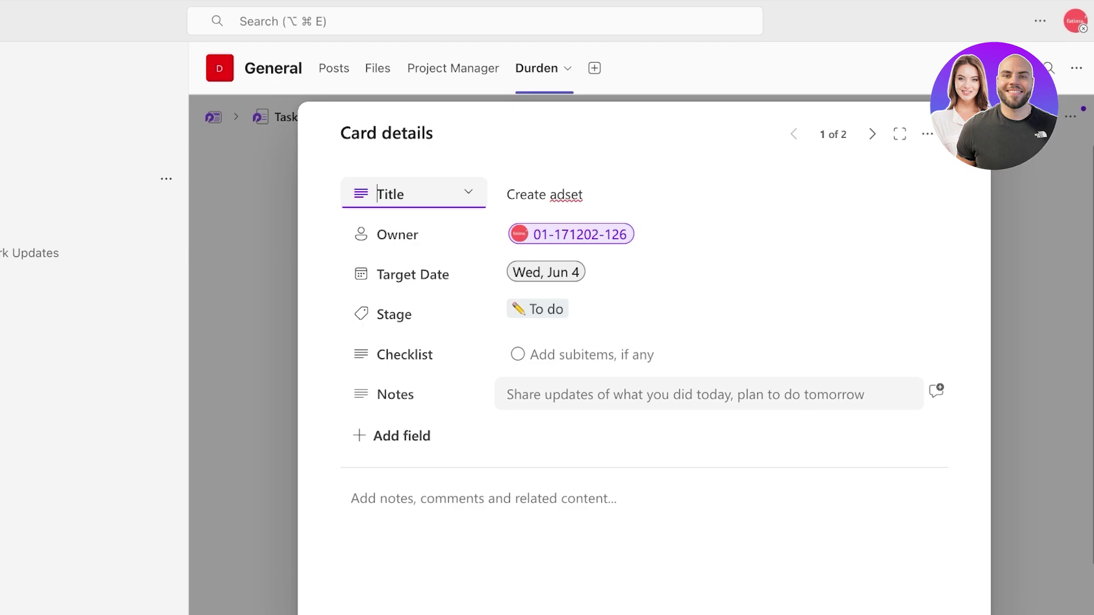
click(393, 436)
key(Down)
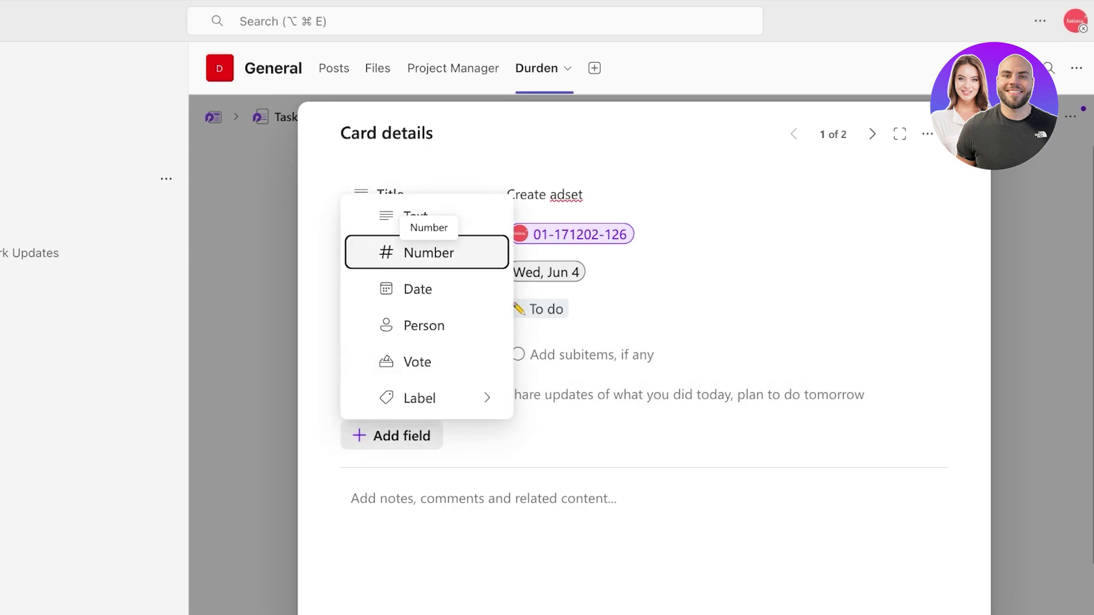
key(Up)
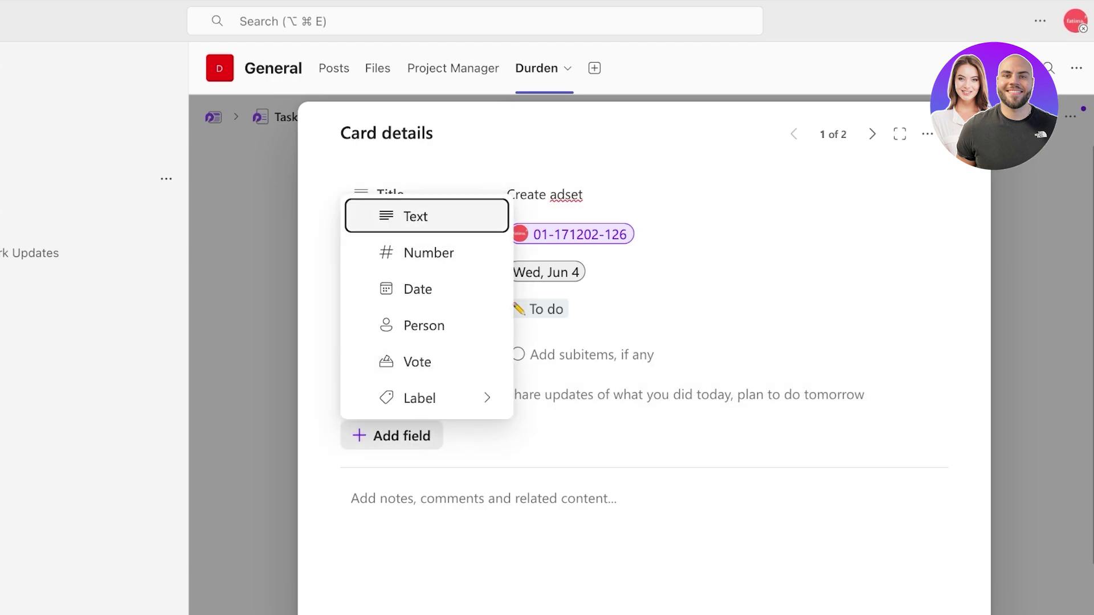
key(Down)
key(Down)
key(Down)
key(Down)
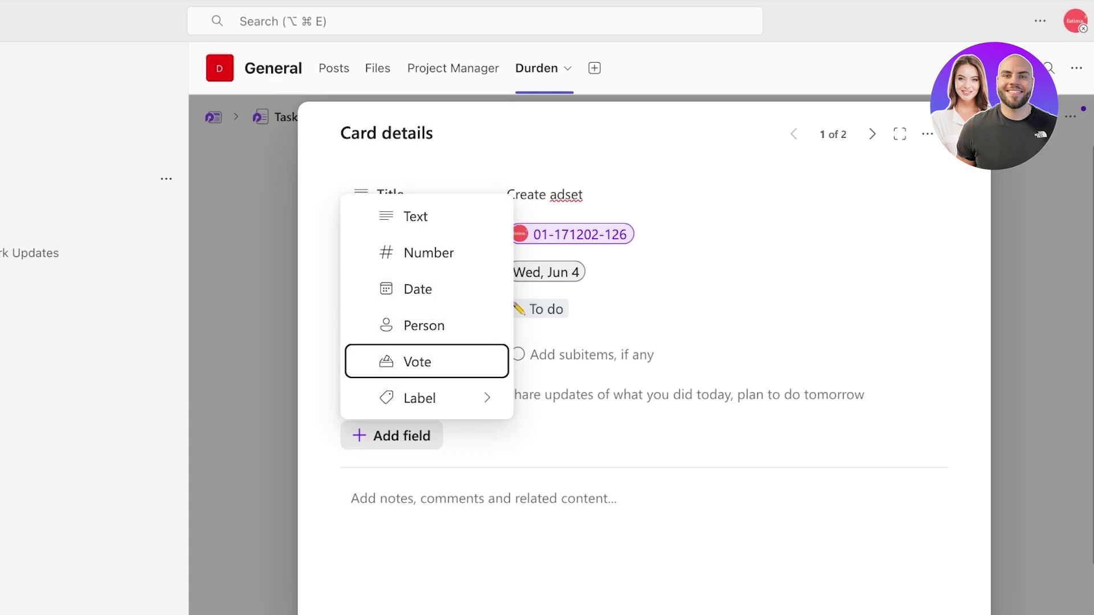
key(Down)
key(Right)
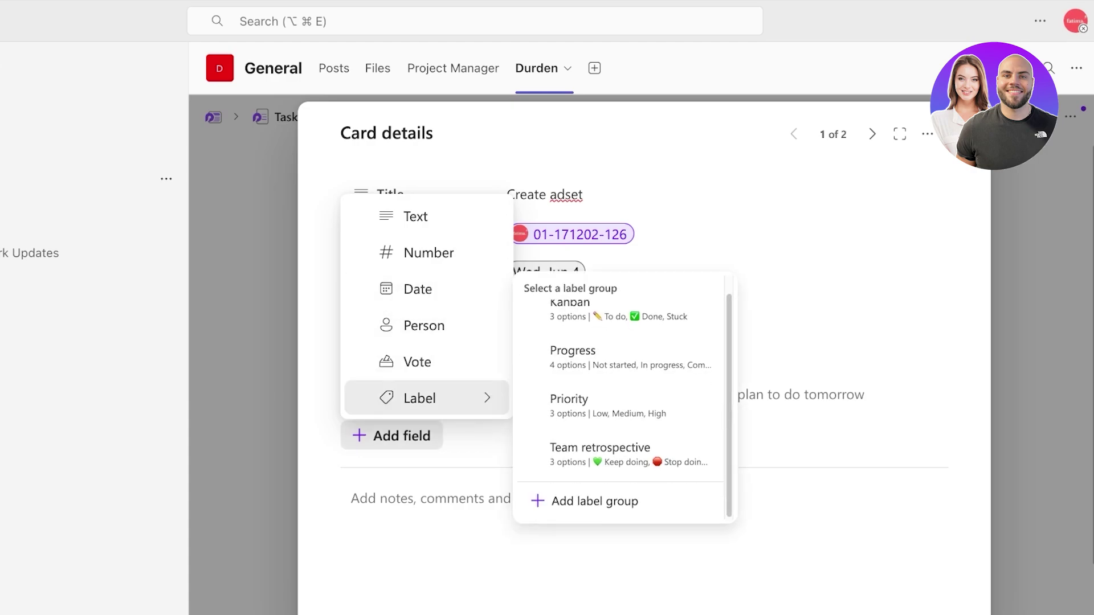
click(594, 501)
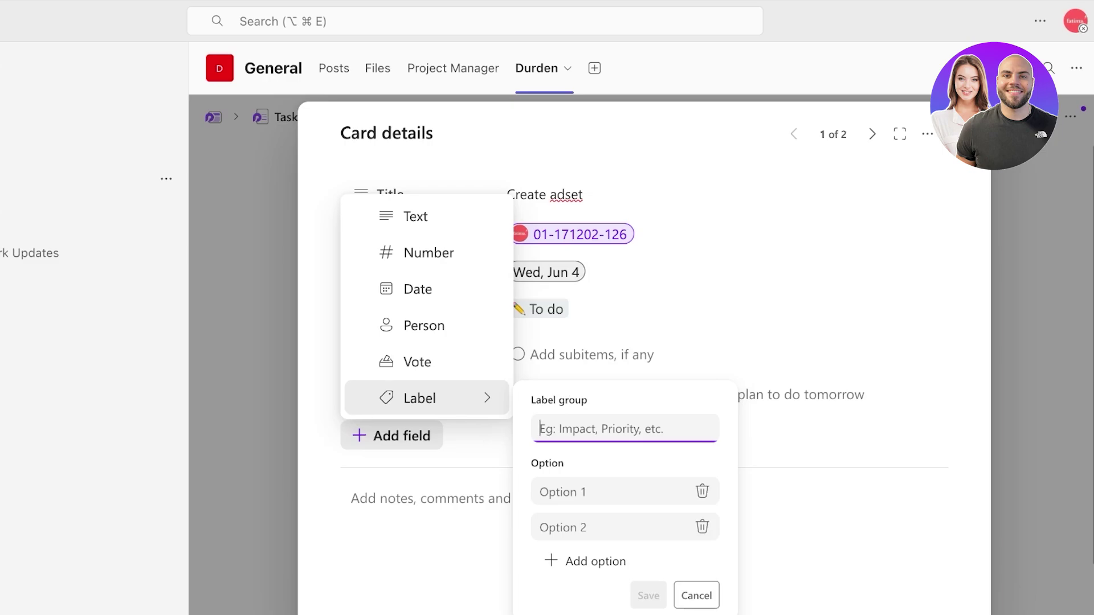
key(Escape)
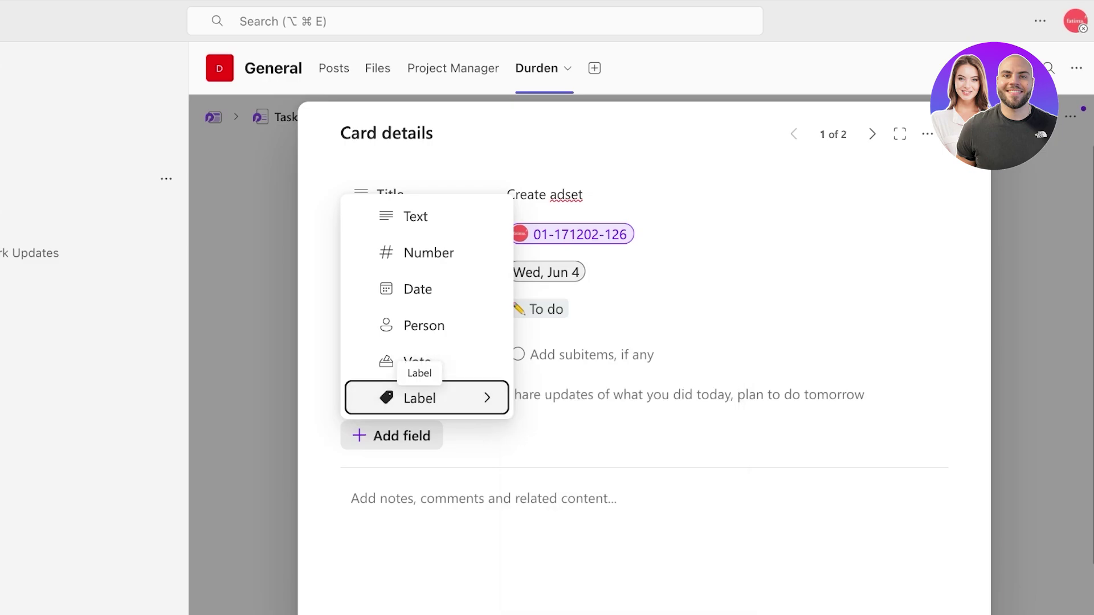
key(Right)
key(Down)
key(Down)
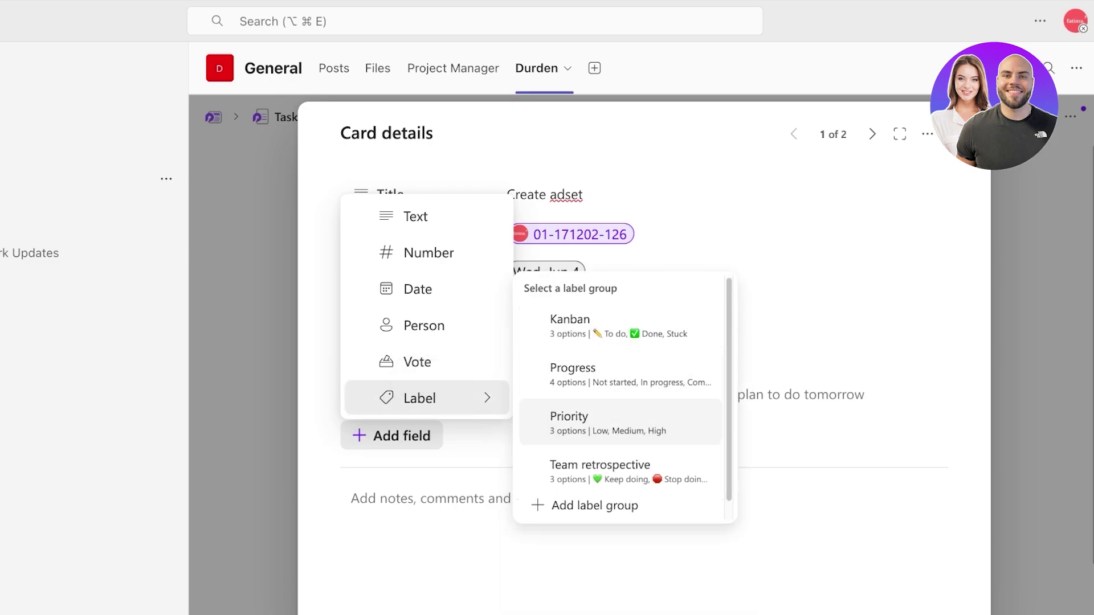
key(Return)
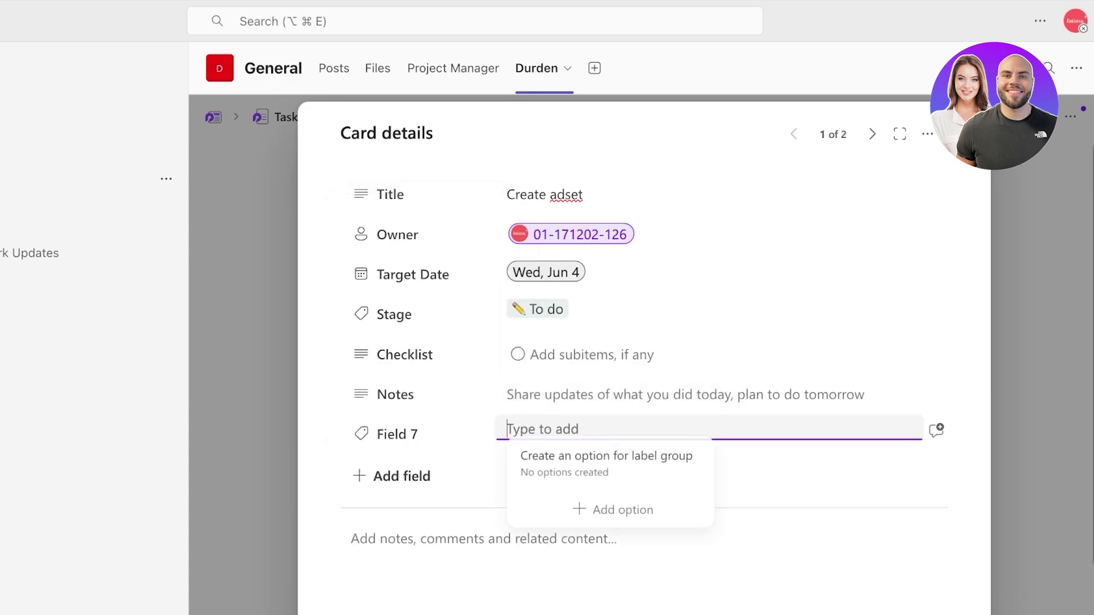
Rename the new label field in the card details to Priority
click(410, 433)
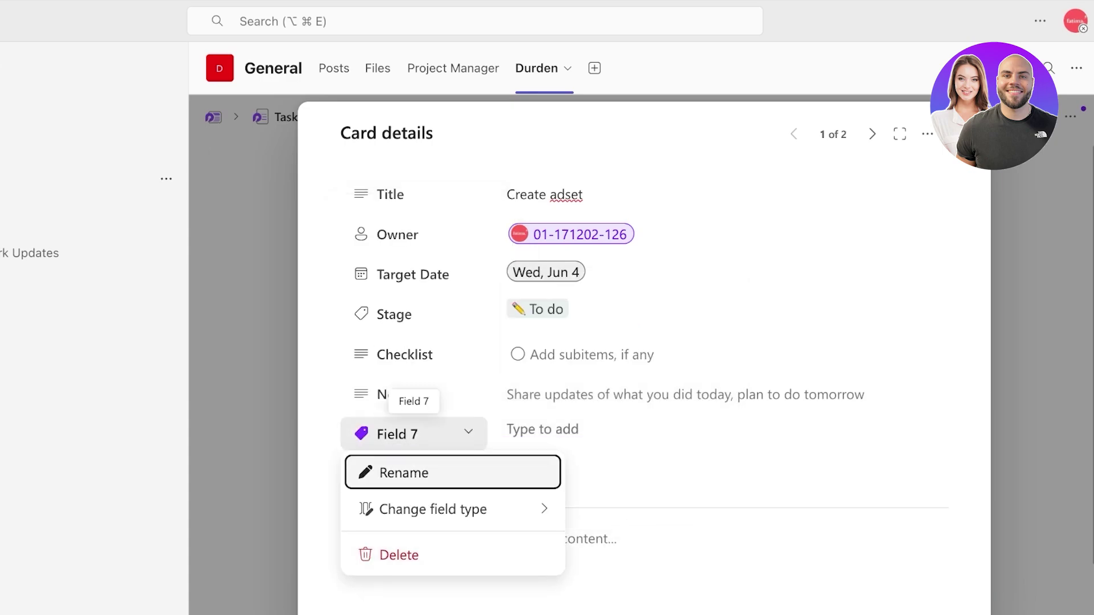
click(403, 471)
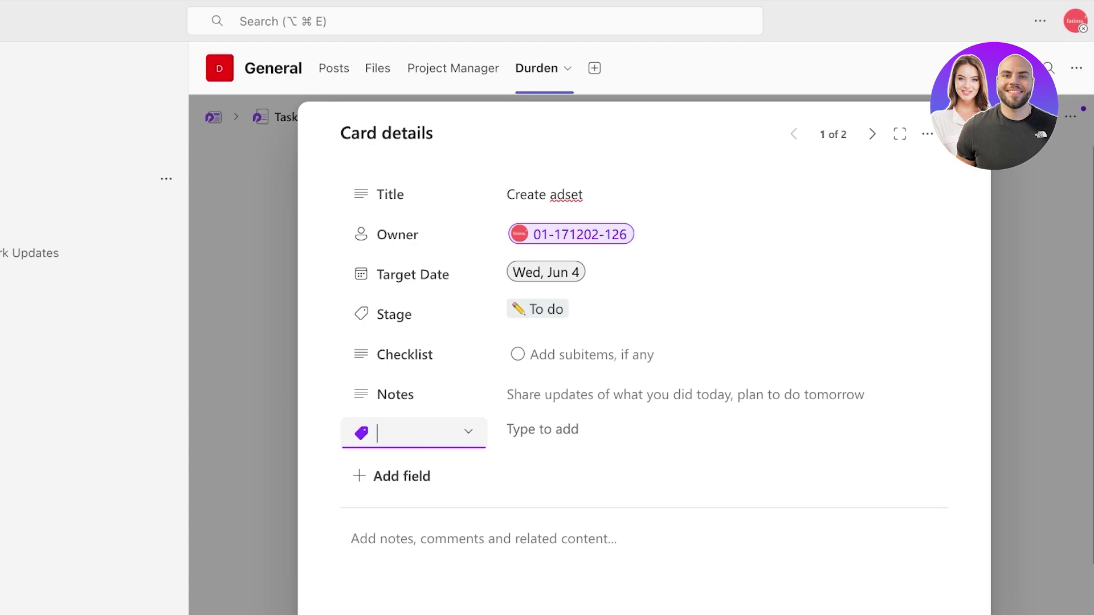
text(Priority)
key(Return)
Enter Low, Medium and High as labels for the Priority field, leave High selected, and close the card details
click(613, 510)
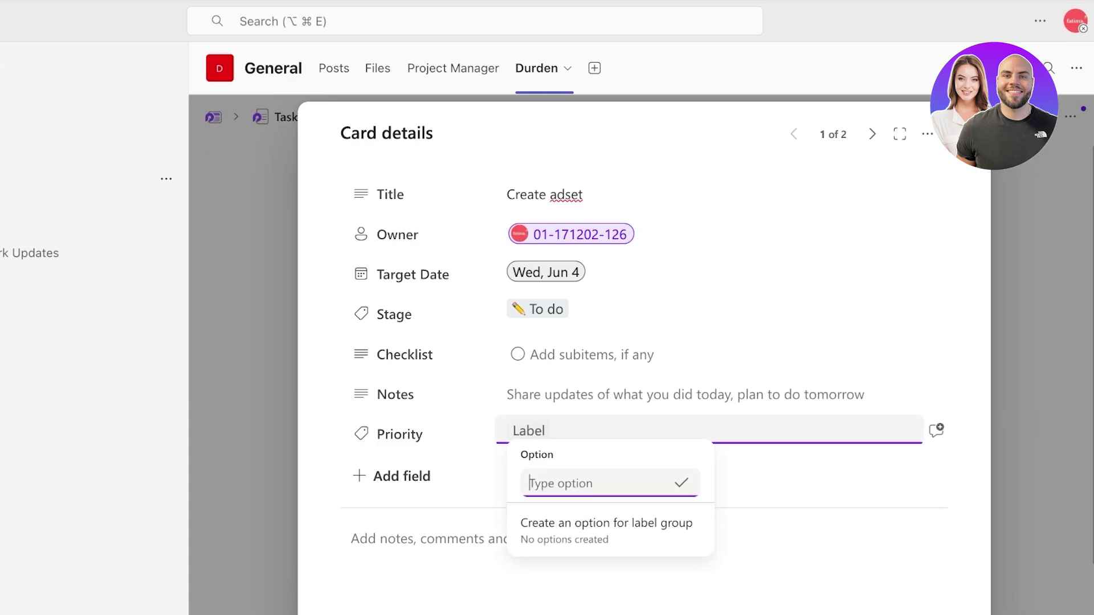
text(Low)
key(Return)
text(Medium)
key(Return)
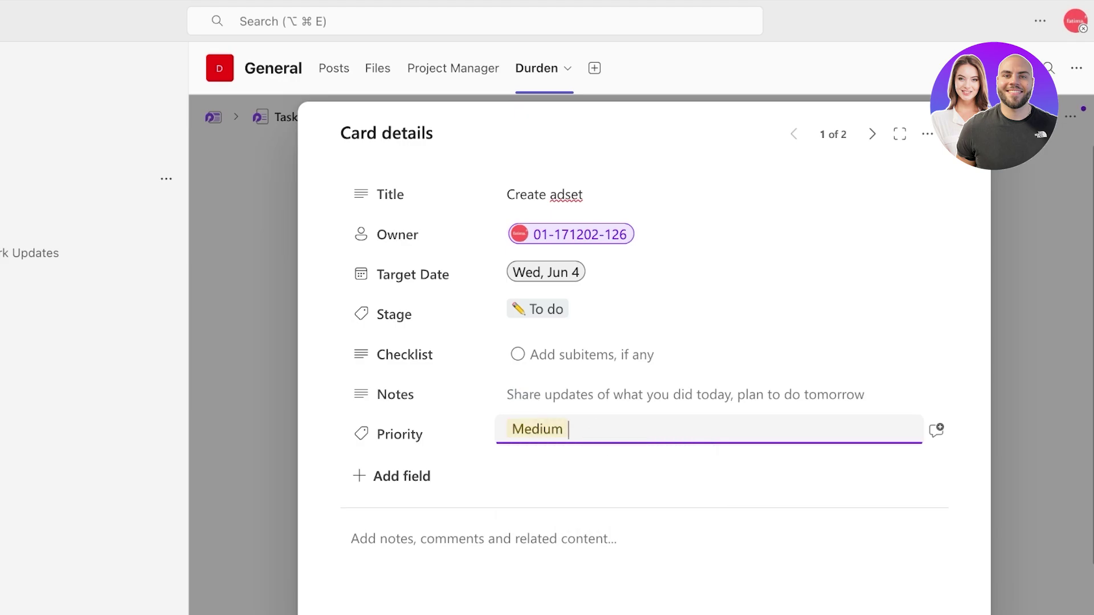
text(High)
key(Return)
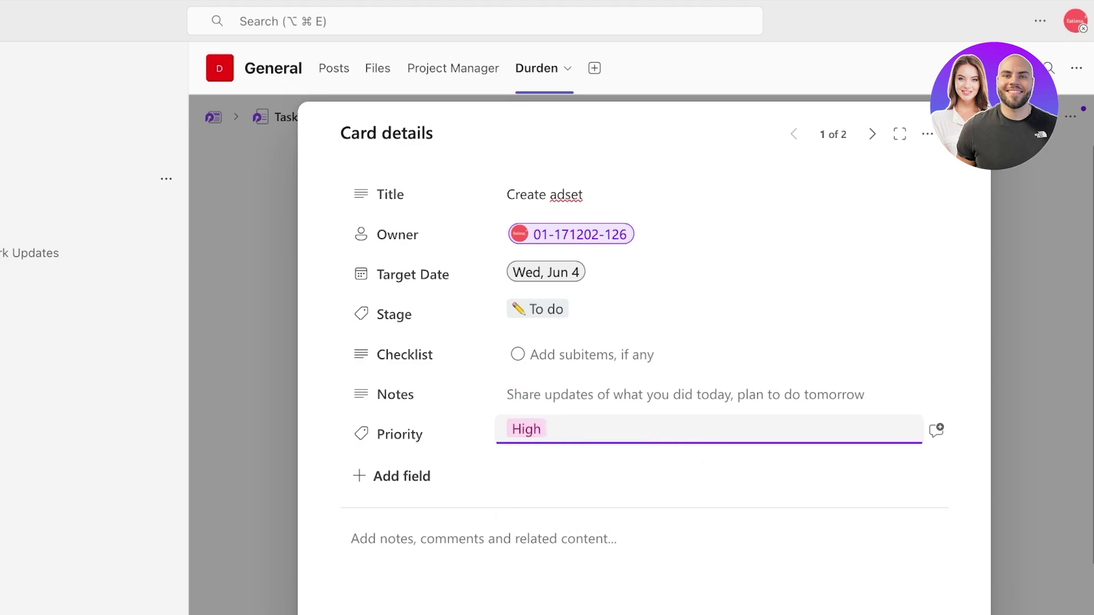
key(Escape)
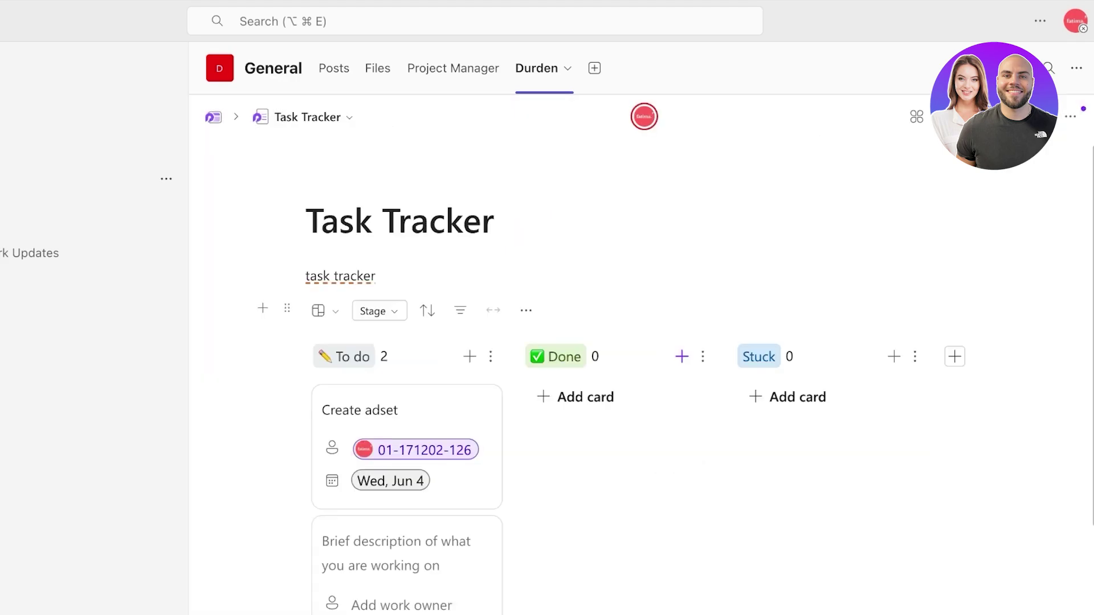
Add three blank cards to the To do group of the Kanban board
scroll(407, 456, down, 2)
click(372, 551)
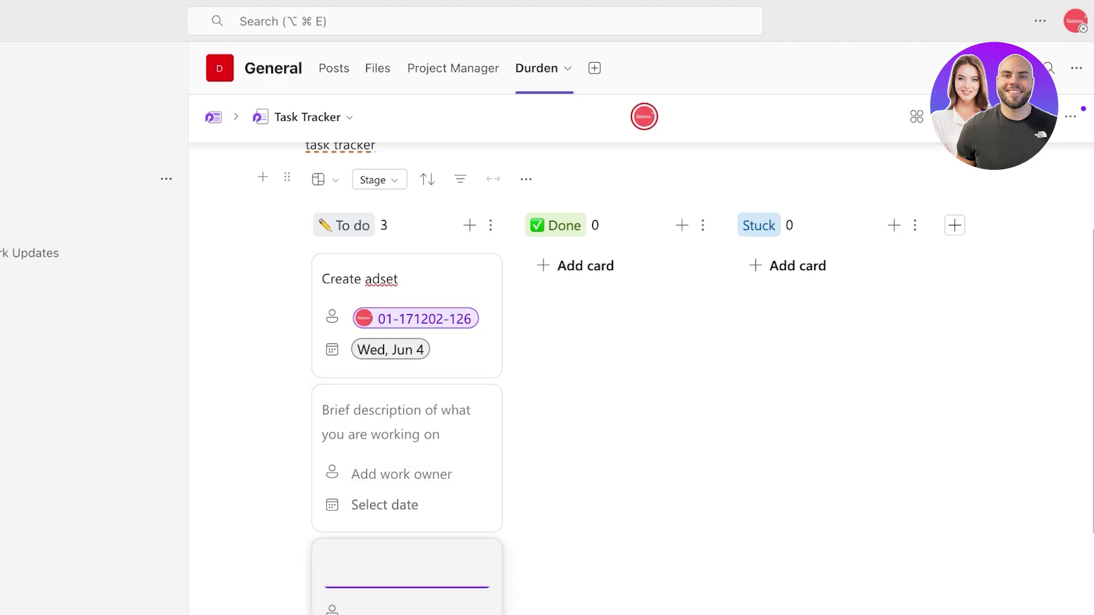
click(372, 551)
click(373, 551)
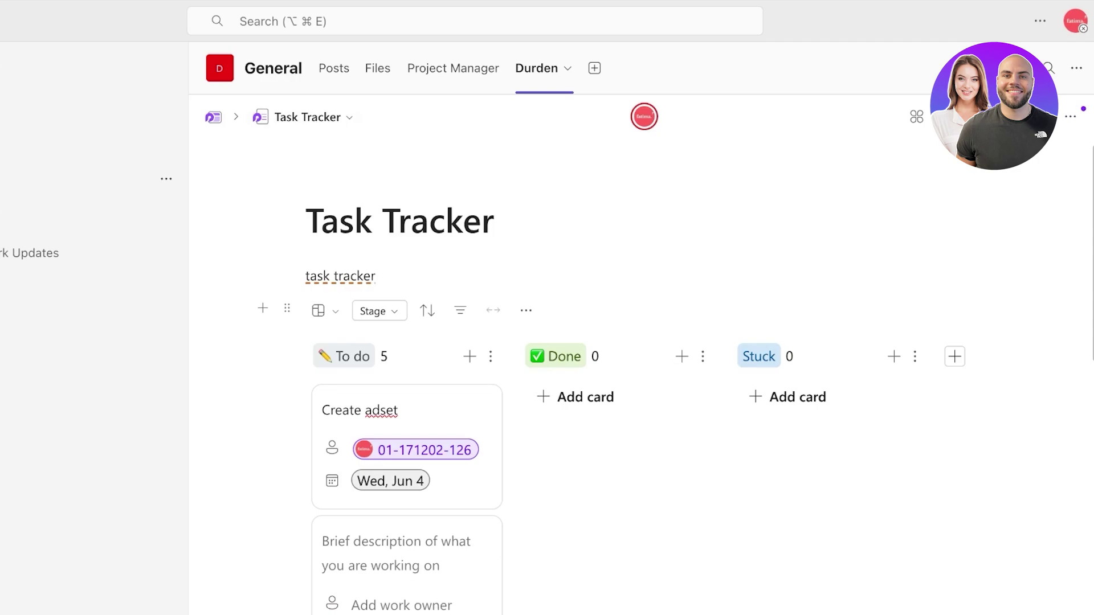
View the Durden workspace's page list and the sharing options for the Task Tracker page
click(302, 117)
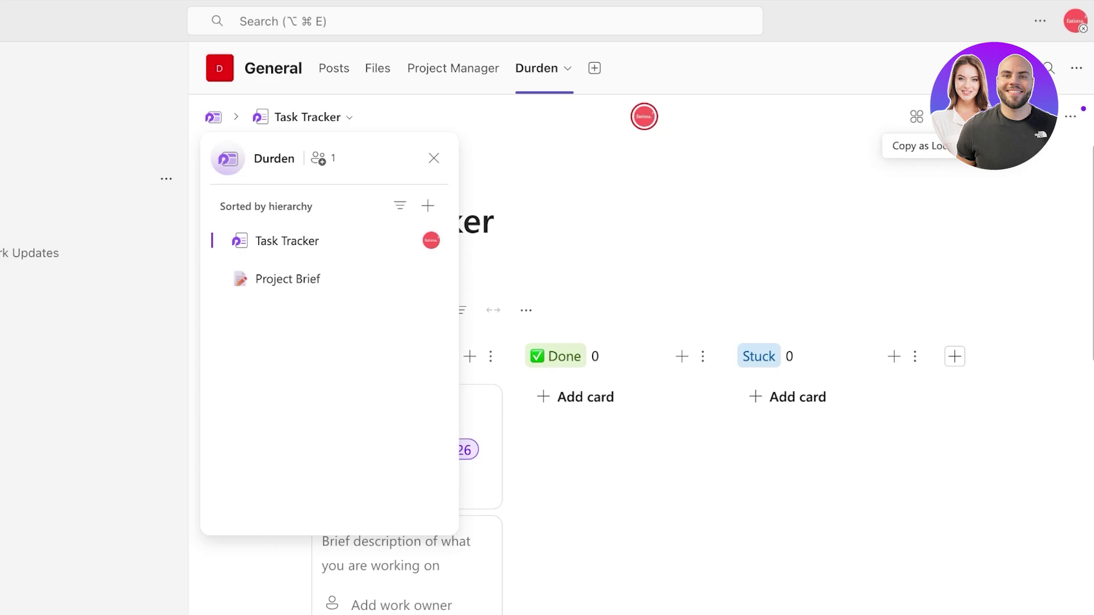
click(950, 117)
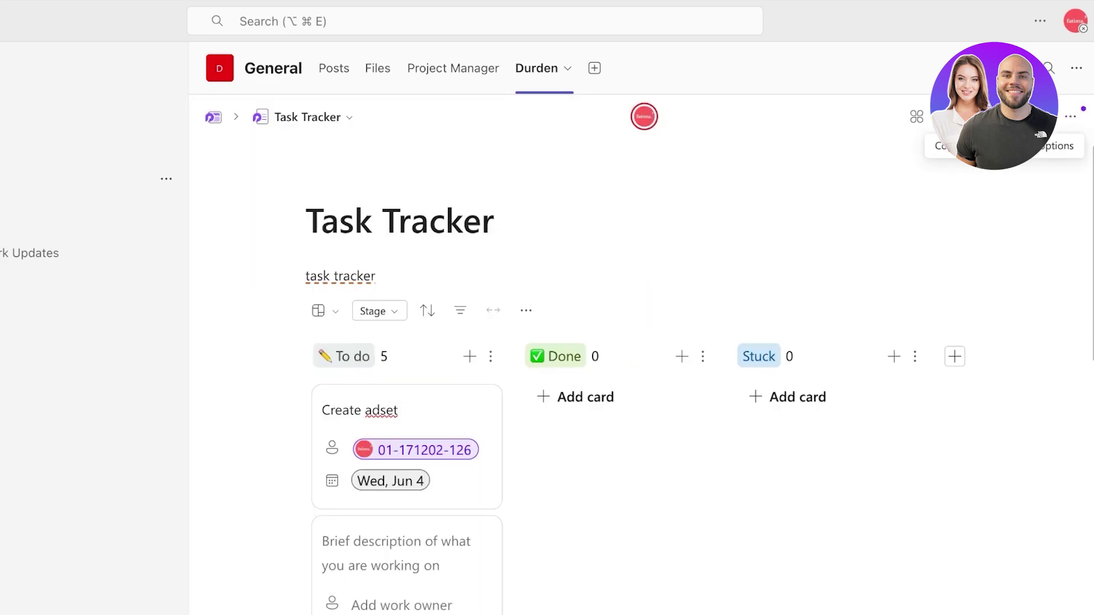
click(1004, 117)
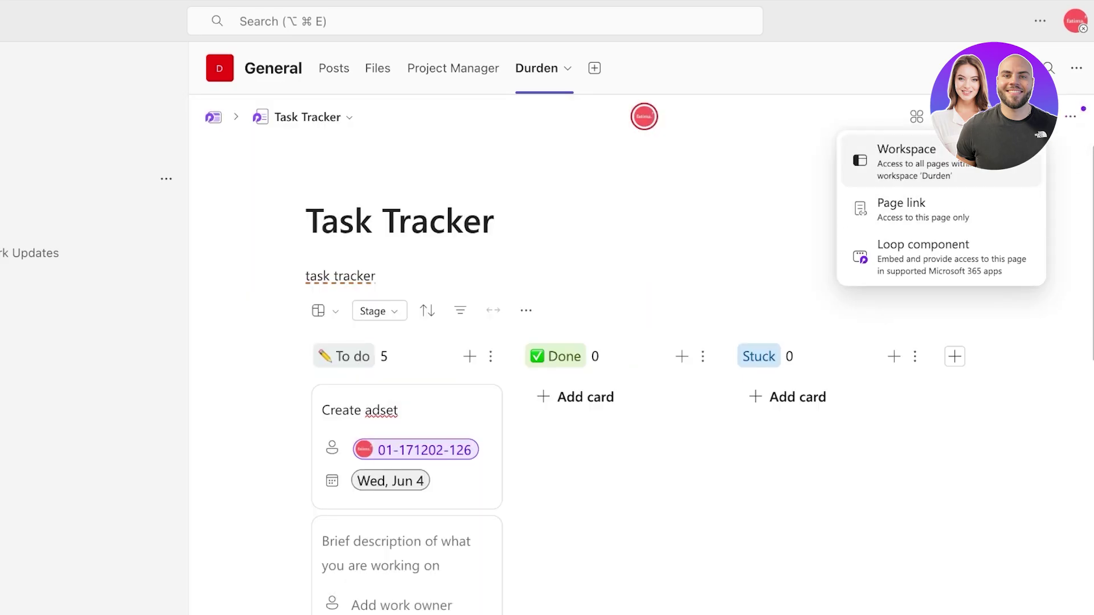
Lock the Task Tracker page against editing and unlock it again
click(1071, 117)
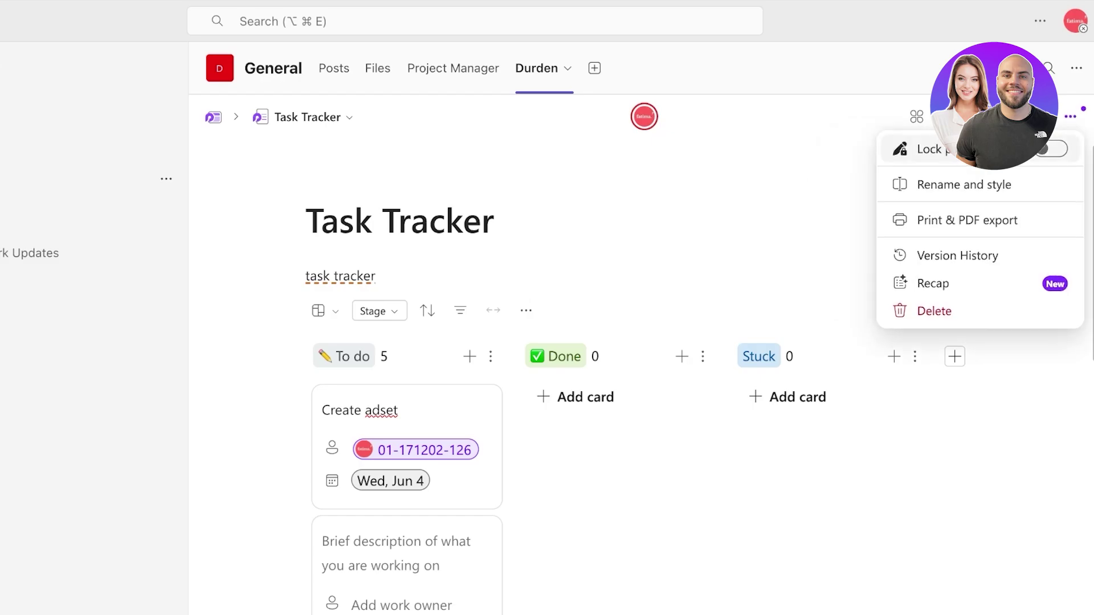
click(1008, 149)
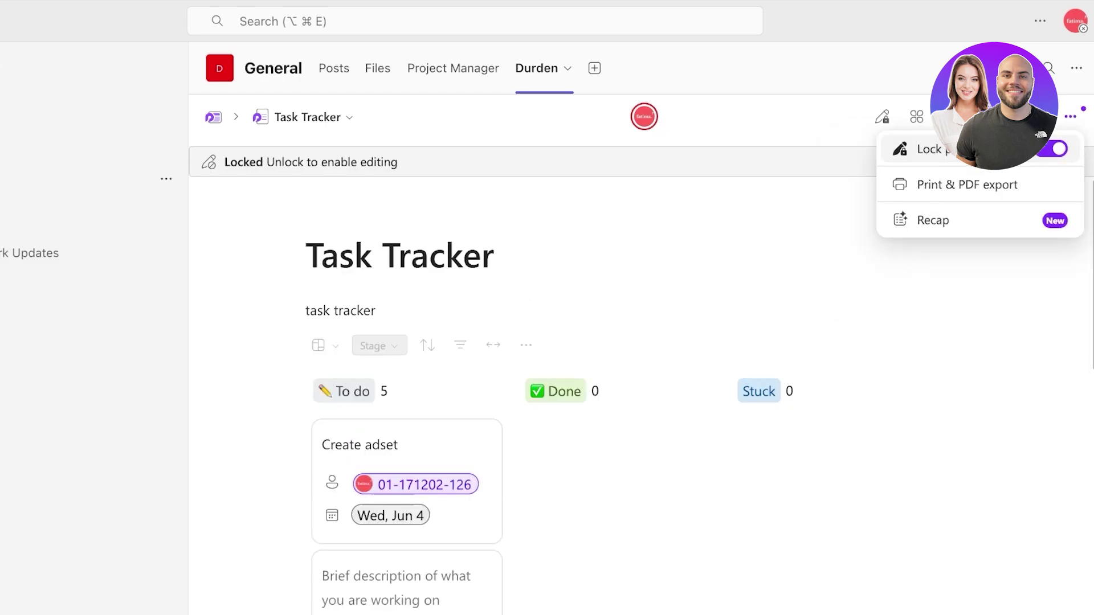
click(1009, 149)
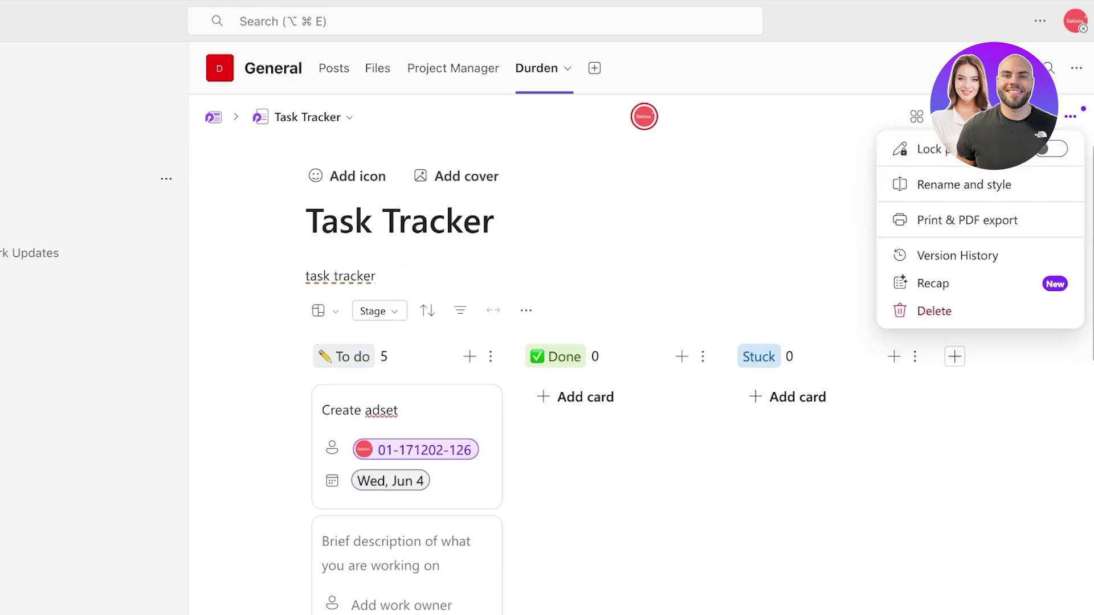
Create a new page in the Durden workspace
scroll(639, 364, down, 7)
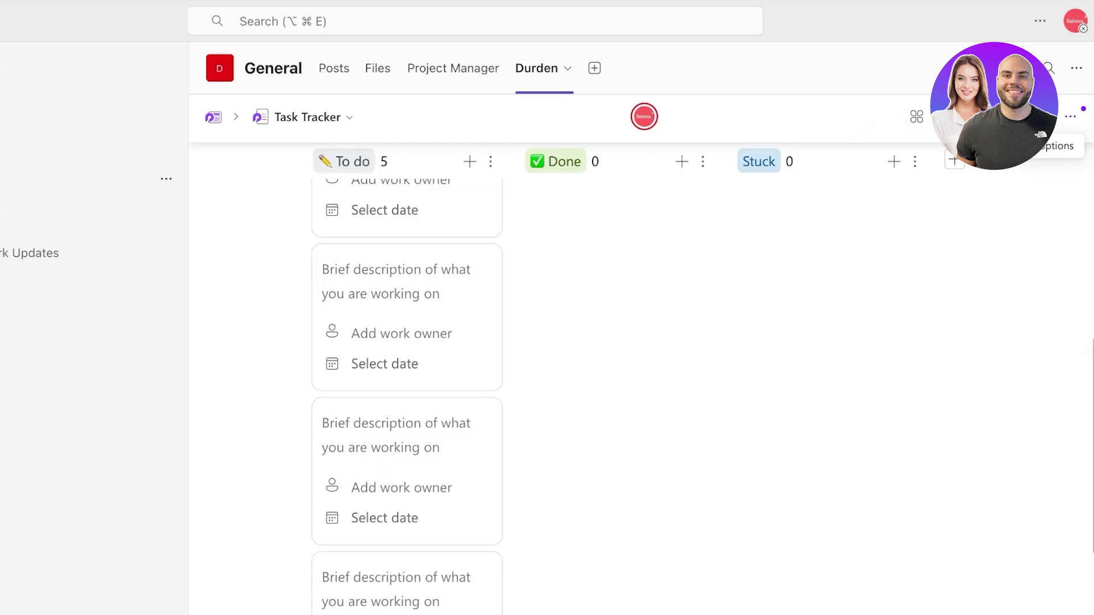
scroll(638, 364, up, 7)
click(313, 116)
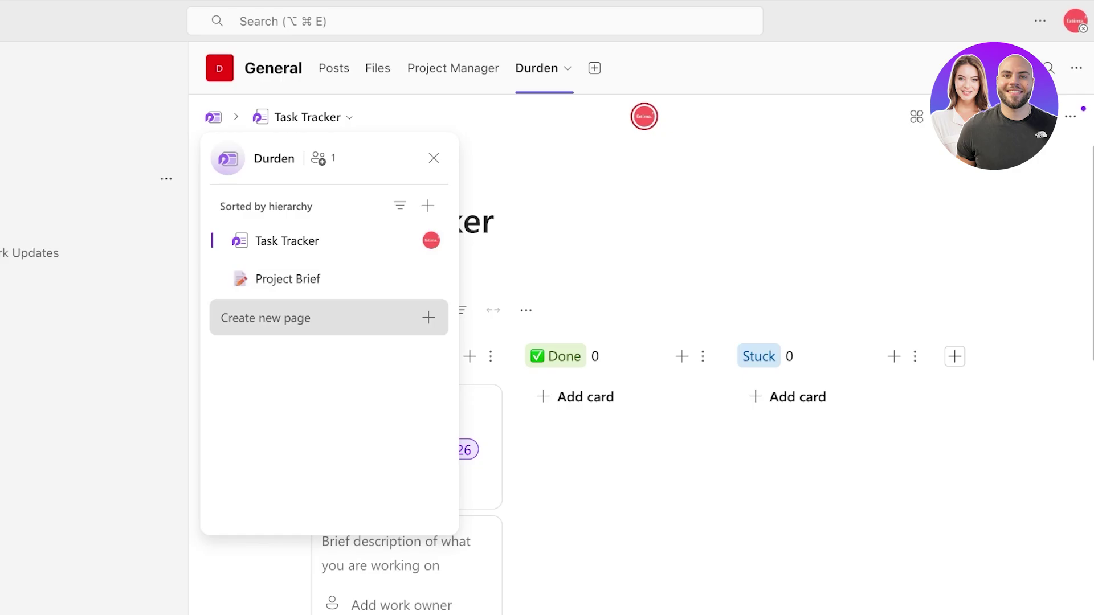
click(266, 317)
drag(570, 582, 586, 582)
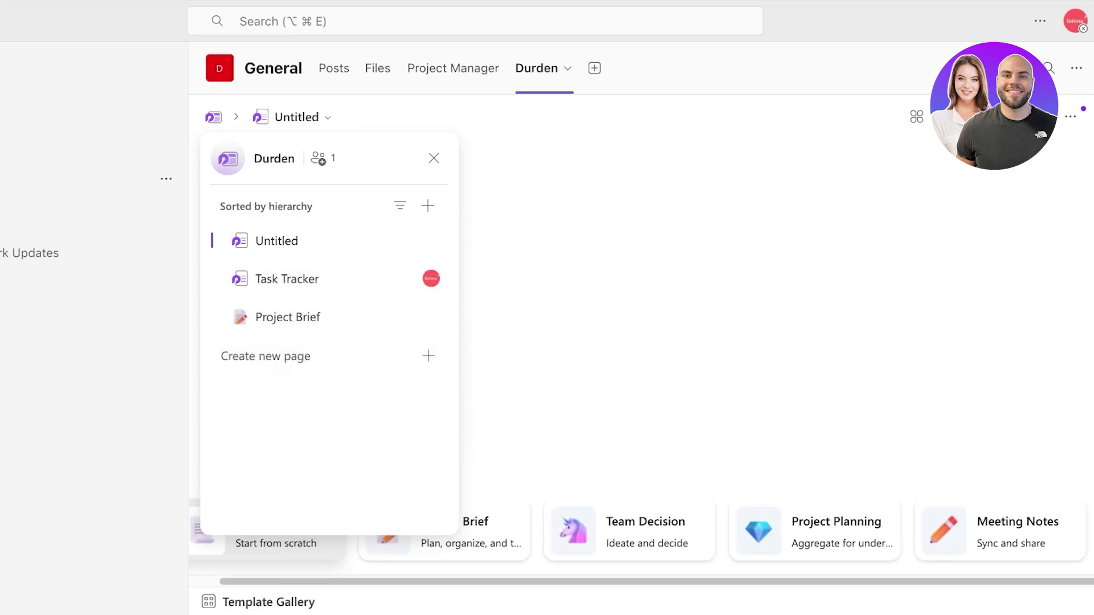
Apply the Team Decision template to the new page and look through its sections
click(630, 531)
scroll(632, 316, down, 4)
scroll(633, 316, up, 6)
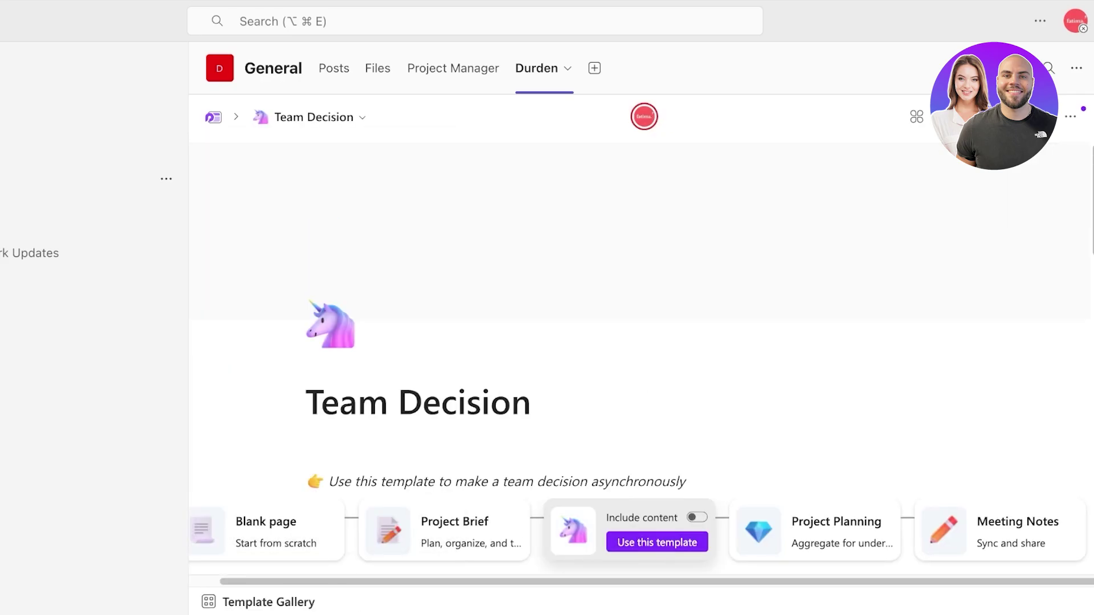
scroll(633, 317, down, 12)
scroll(570, 376, down, 6)
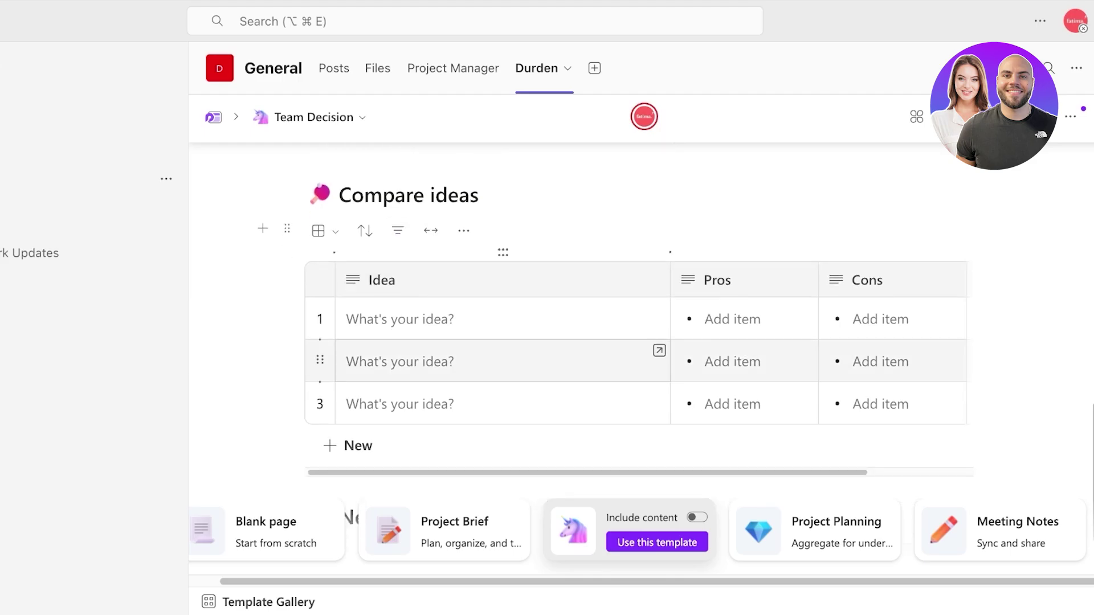
scroll(464, 342, up, 10)
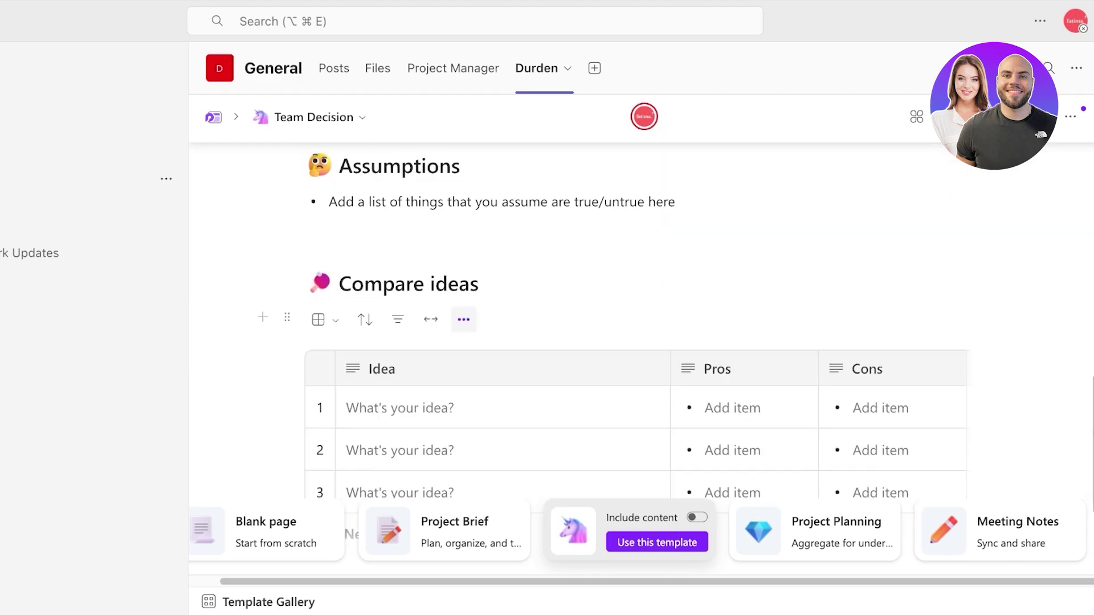
scroll(626, 319, down, 10)
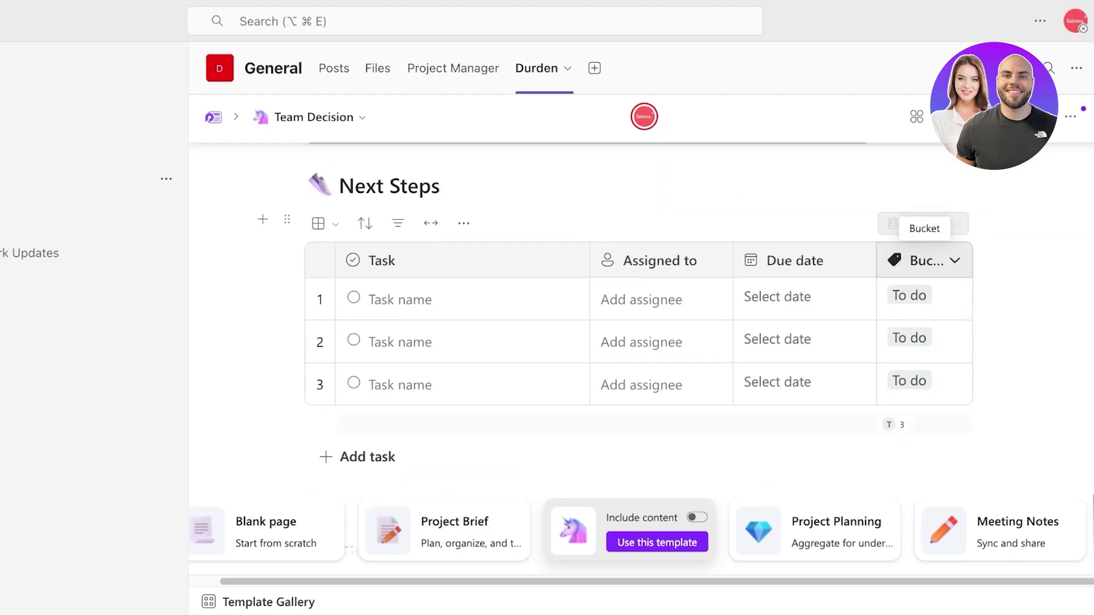
scroll(570, 342, up, 8)
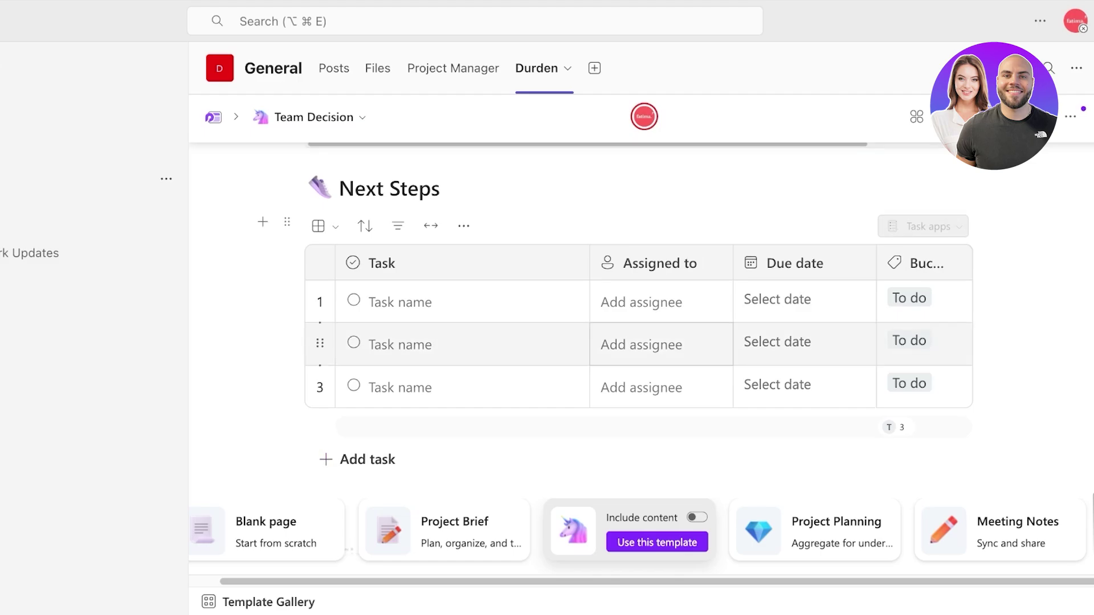
Delete the Next Steps section, with its heading and task table, from the Team Decision page
scroll(570, 342, down, 7)
drag(309, 217, 809, 527)
key(Delete)
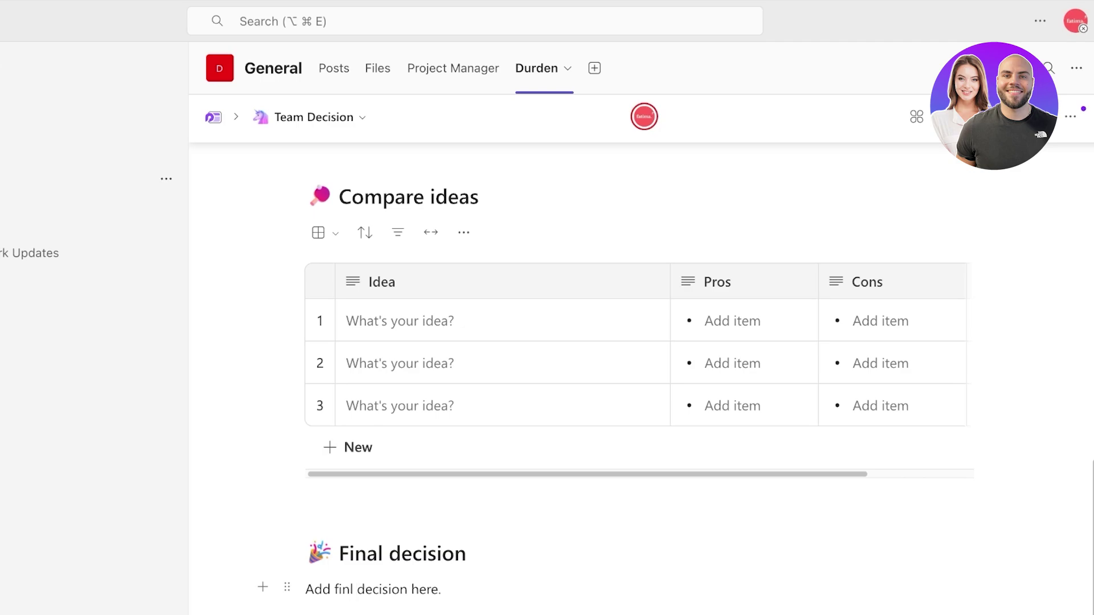
Replace the placeholder under Final decision with "Voting" and, below it, the line "Vote for the best Idea"
key(alt+shift+Left)
key(alt+shift+Left)
key(alt+shift+Left)
key(alt+shift+Left)
text(A)
text(oting)
key(Return)
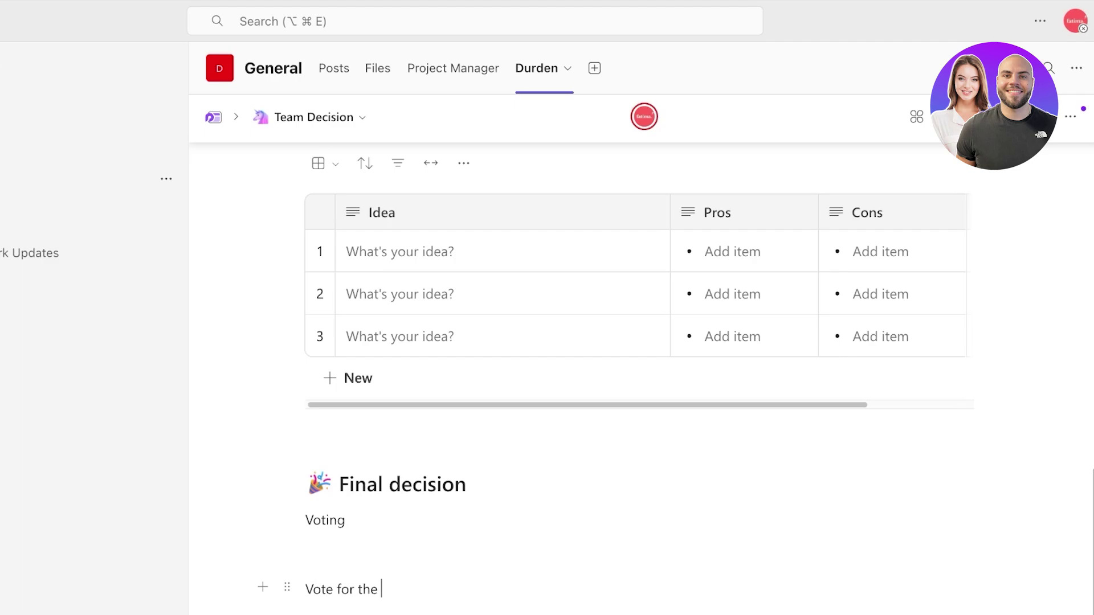
key(Return)
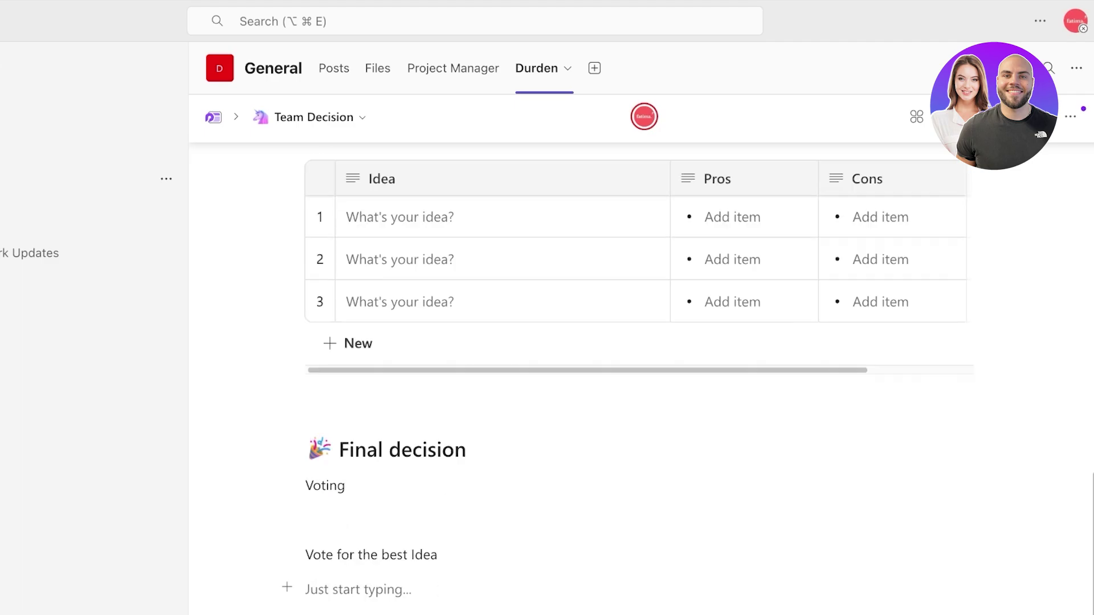
Insert a Voting table below the line "Vote for the best Idea" and view its Votes column
text(//)
key(BackSpace)
scroll(416, 353, down, 10)
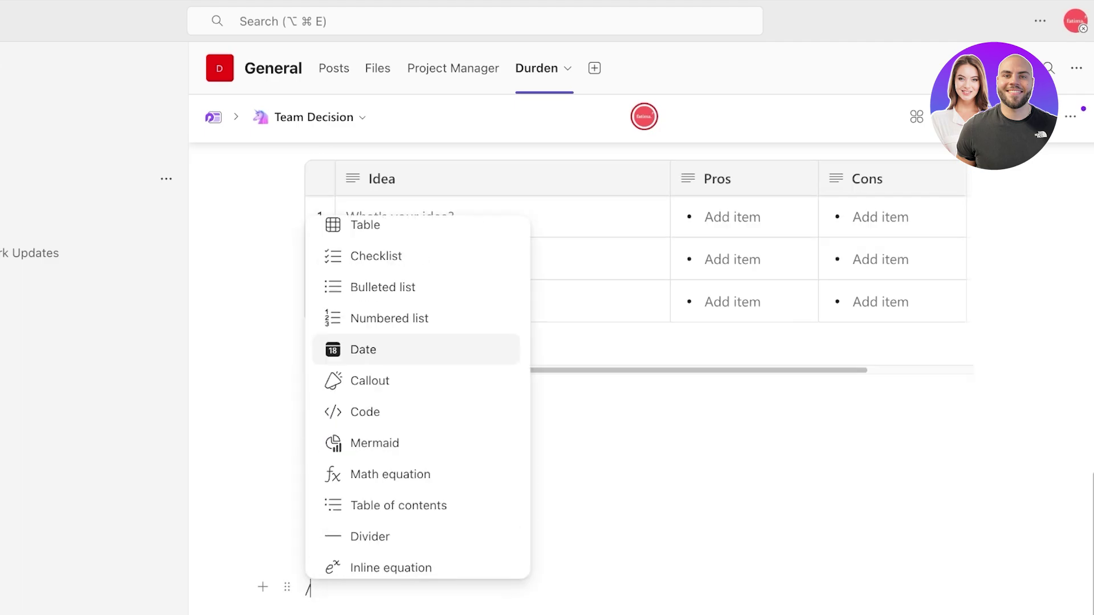
key(Up)
key(Up)
key(Up)
key(Up)
key(Up)
key(Up)
key(Up)
key(Up)
key(Up)
key(Up)
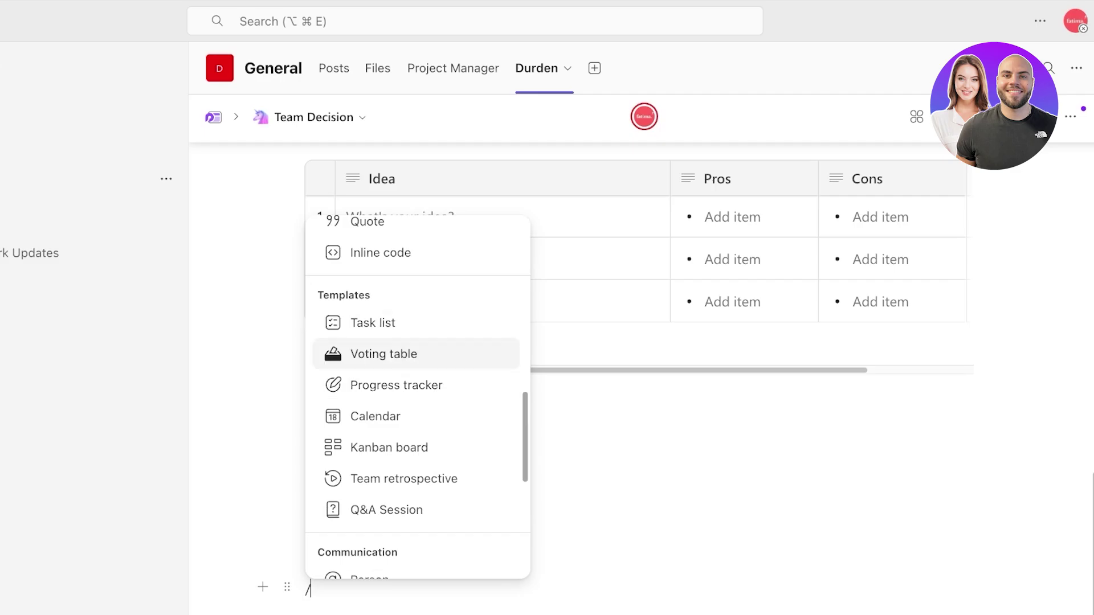
key(Return)
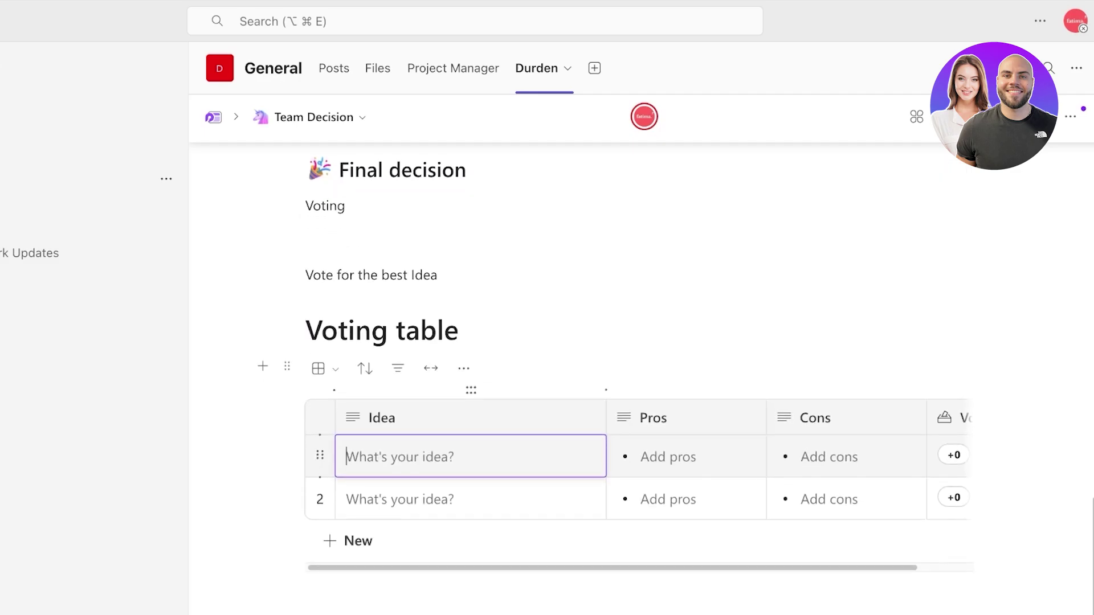
drag(854, 568, 910, 568)
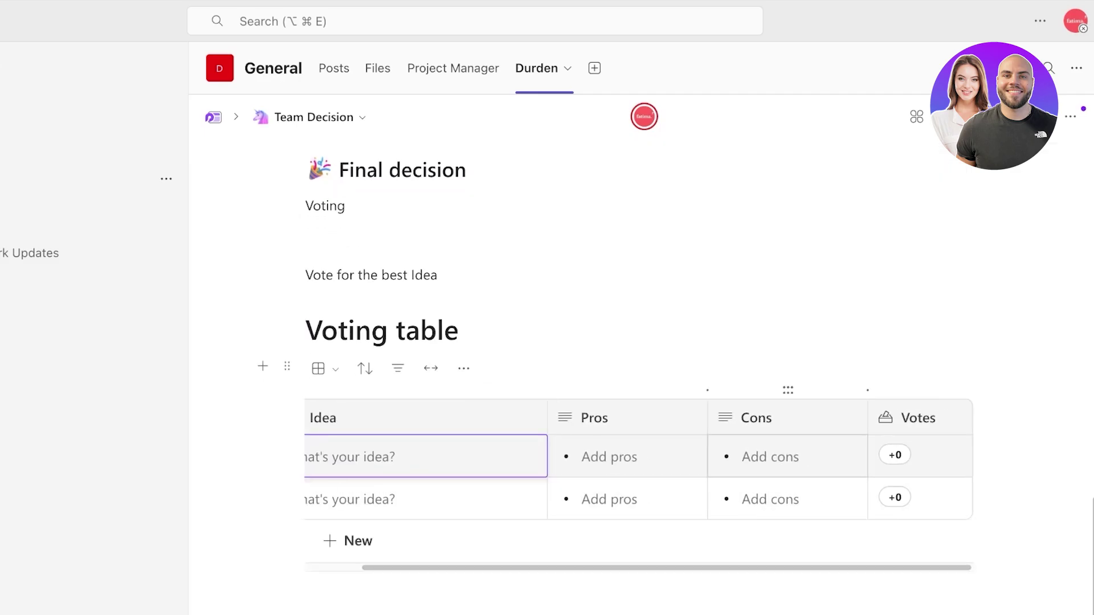
Move the Votes column of the Compare ideas table between Idea and Pros, and vote for the first idea
scroll(626, 354, up, 12)
scroll(627, 353, down, 7)
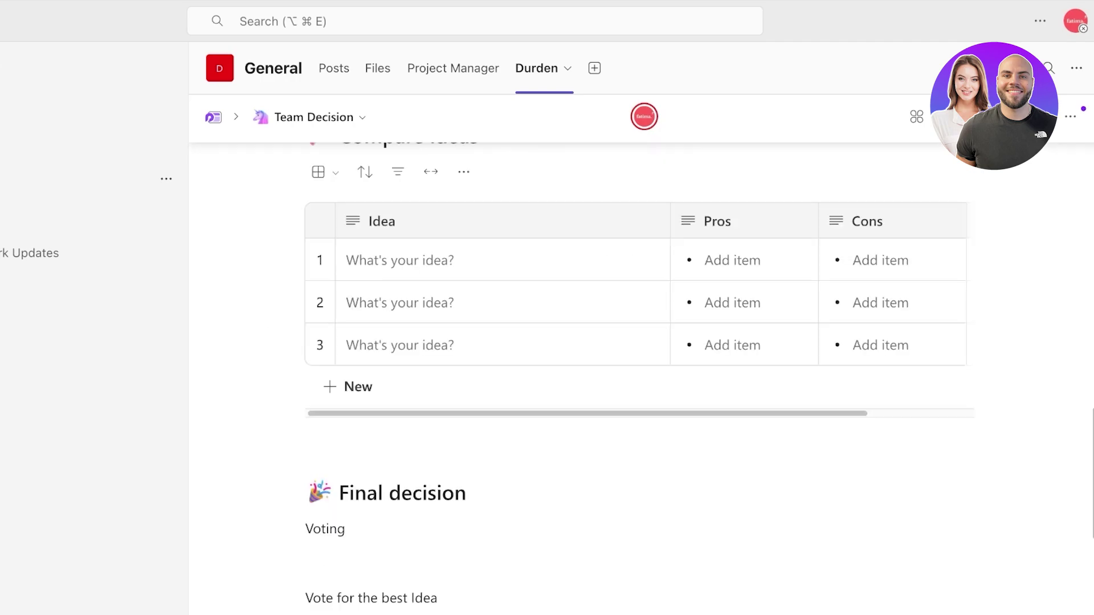
scroll(639, 285, right, 4)
scroll(638, 302, left, 4)
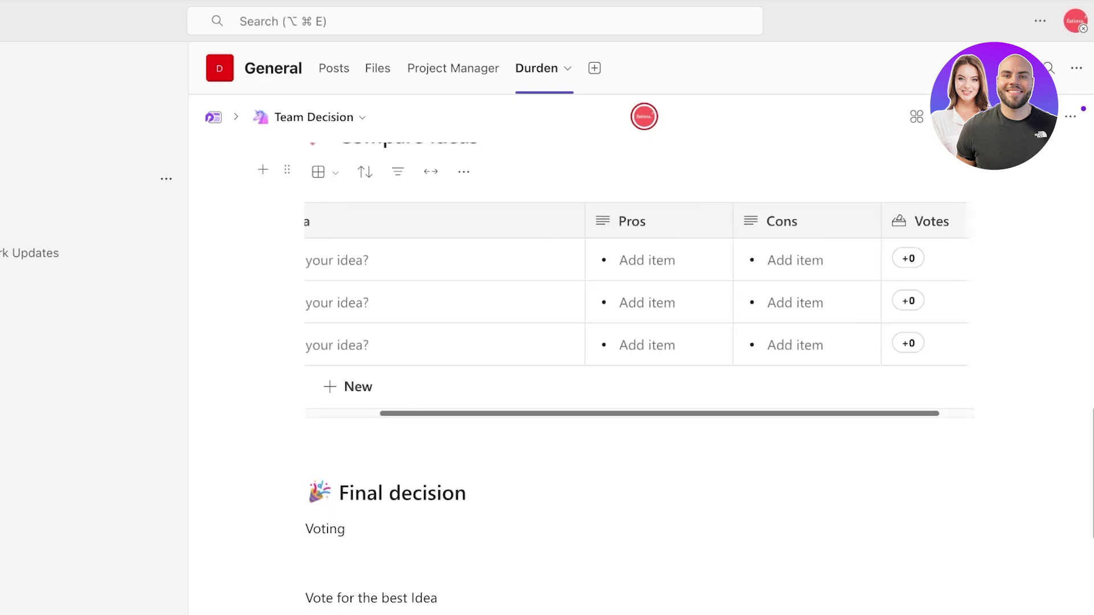
scroll(502, 336, up, 3)
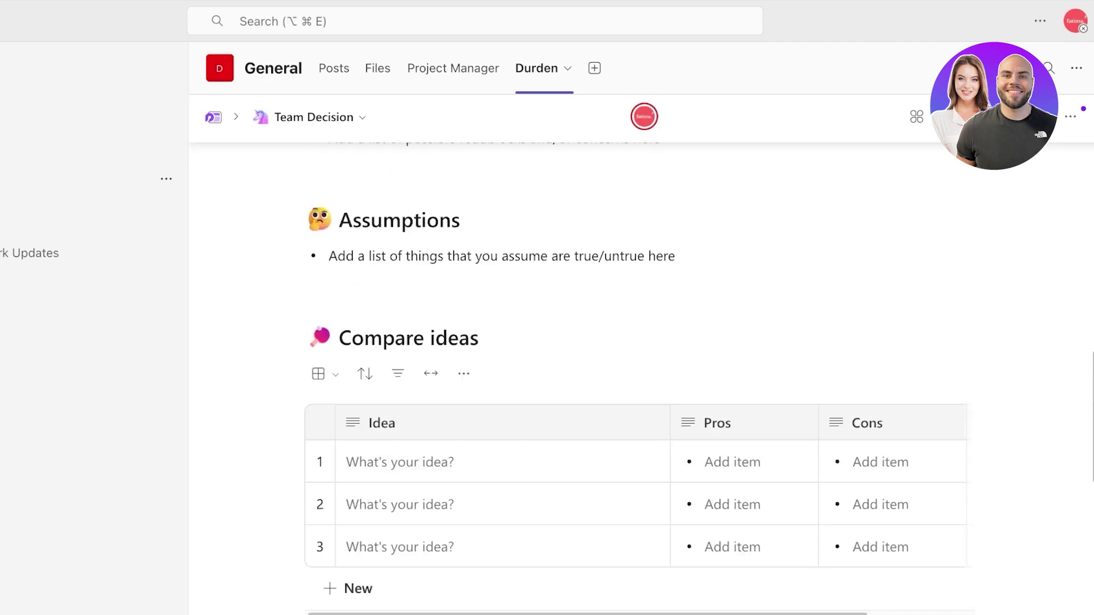
scroll(627, 342, down, 4)
scroll(627, 262, right, 3)
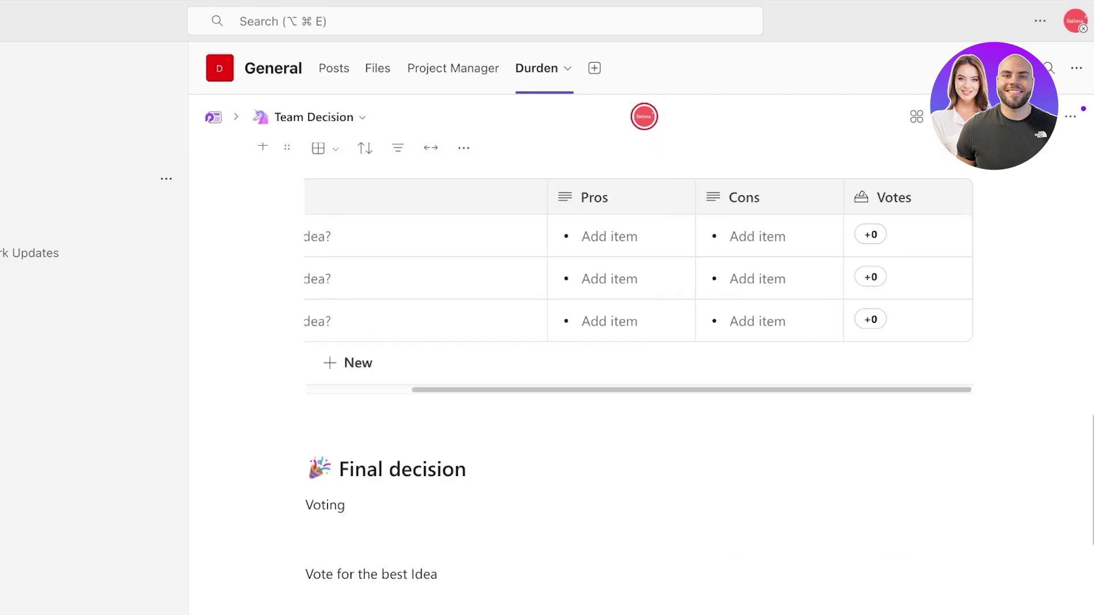
drag(909, 169, 567, 301)
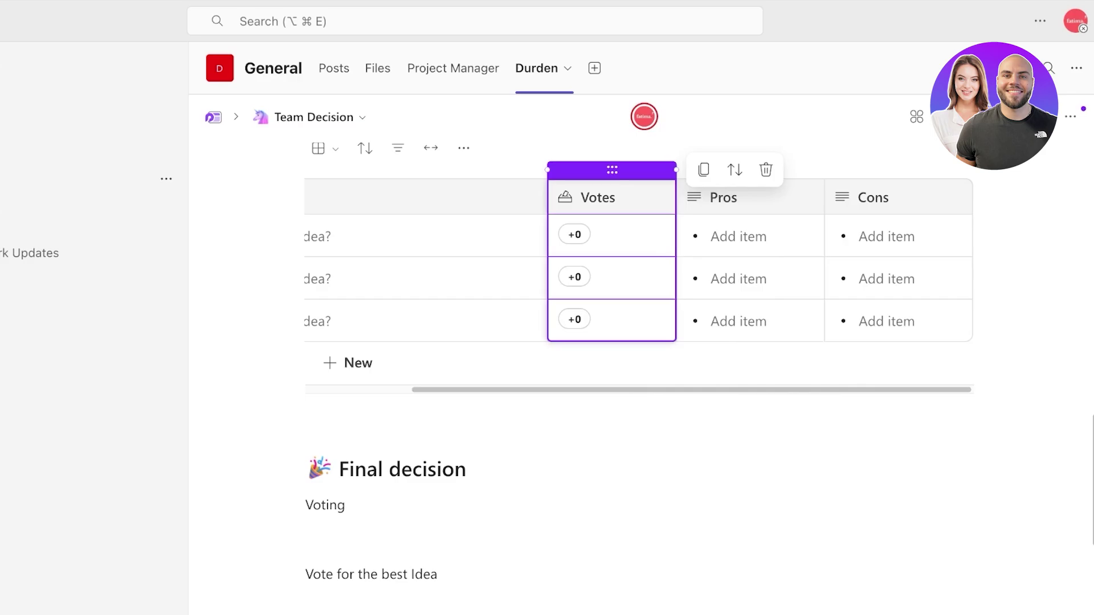
scroll(627, 262, left, 3)
click(698, 235)
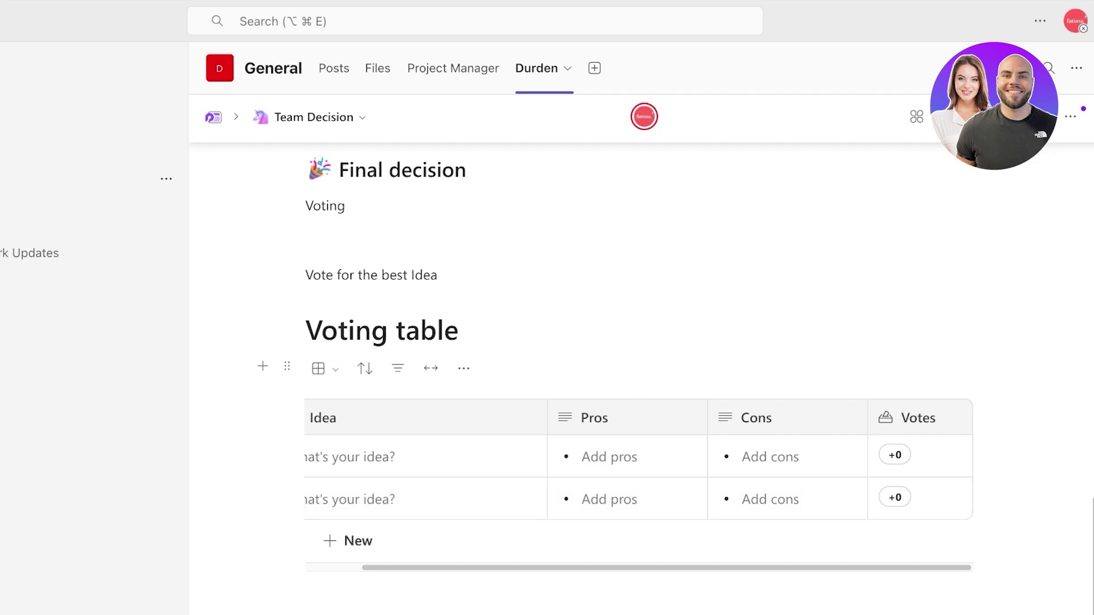
Review the Team Decision page up to its cover, and view the General channel's files and posts
scroll(616, 530, up, 6)
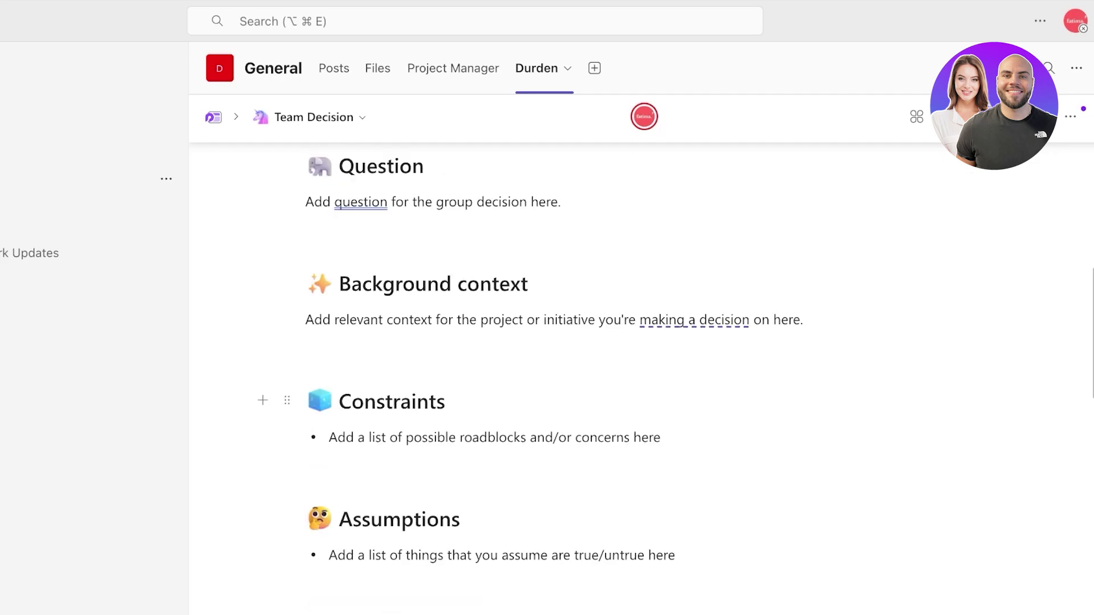
scroll(615, 399, up, 7)
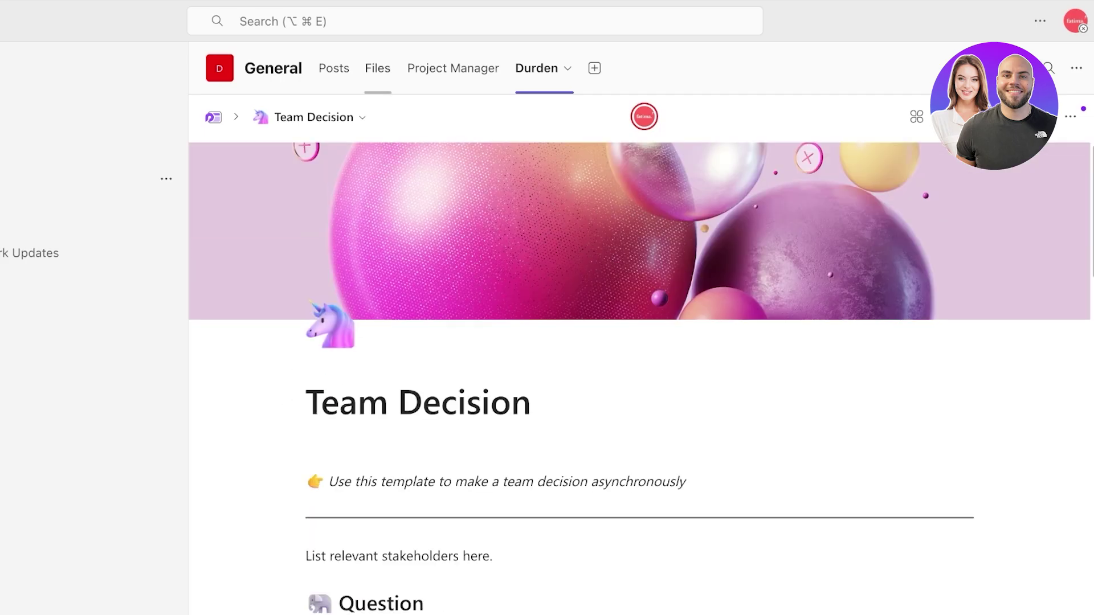
click(378, 68)
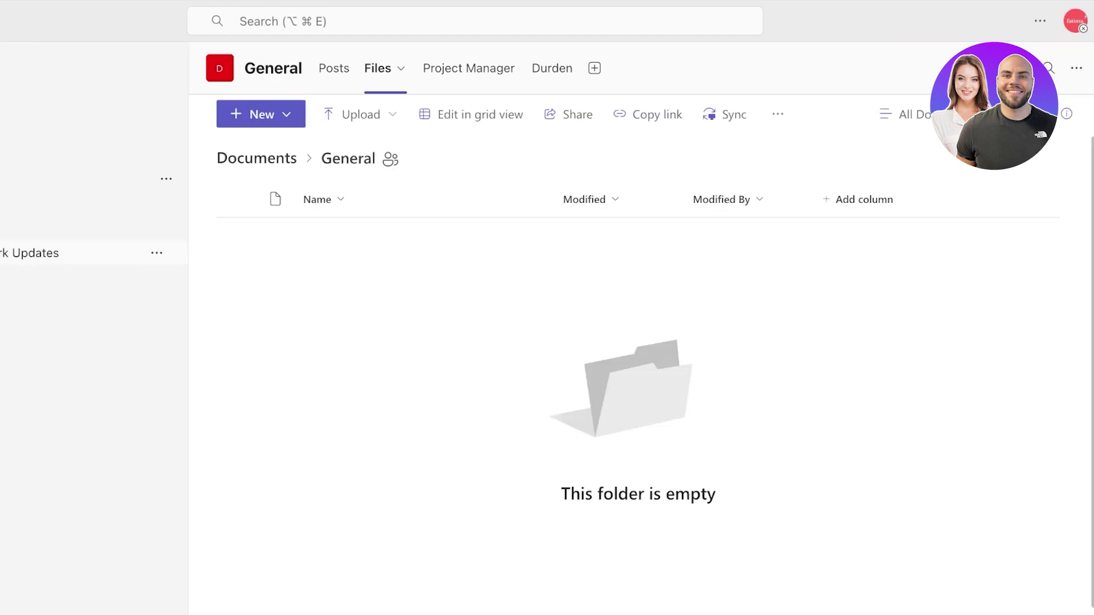
click(34, 229)
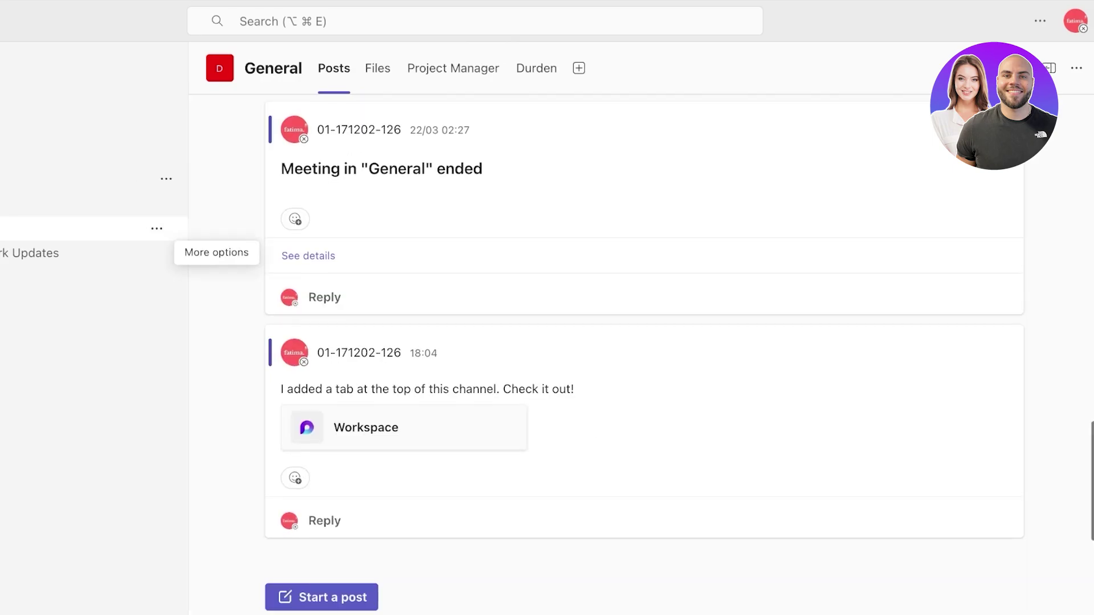
Return to the Durden workspace and create another page alongside Team Decision, Task Tracker and Project Brief
click(675, 68)
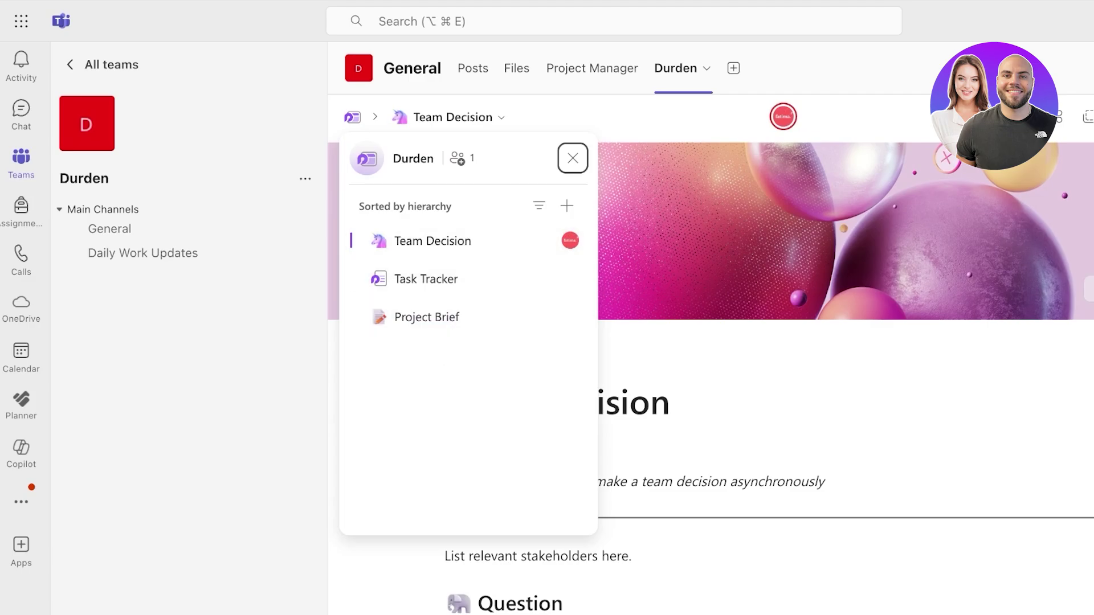
click(467, 356)
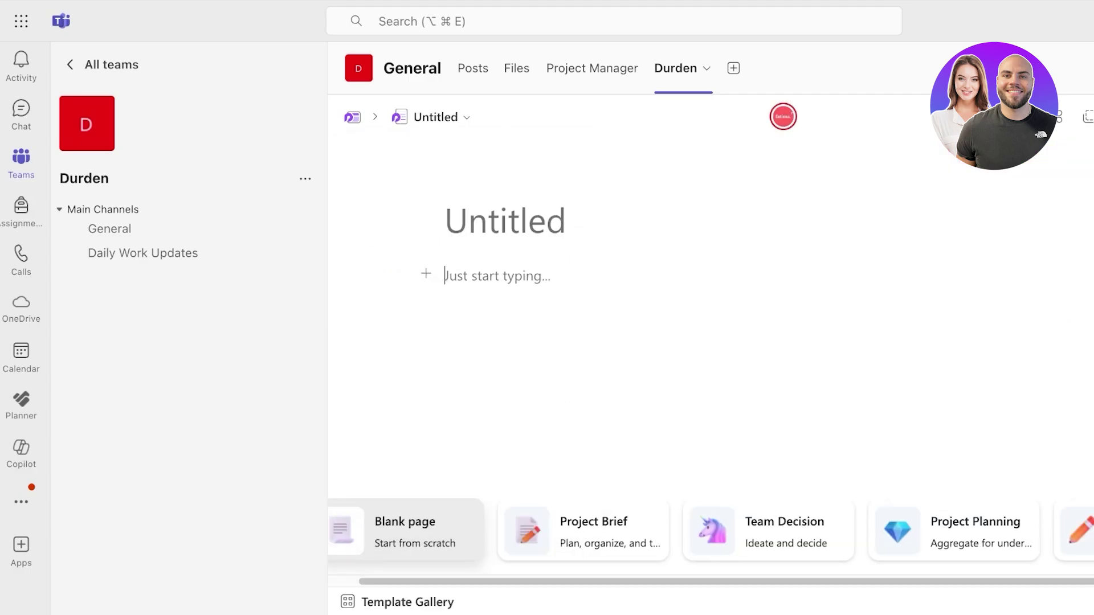